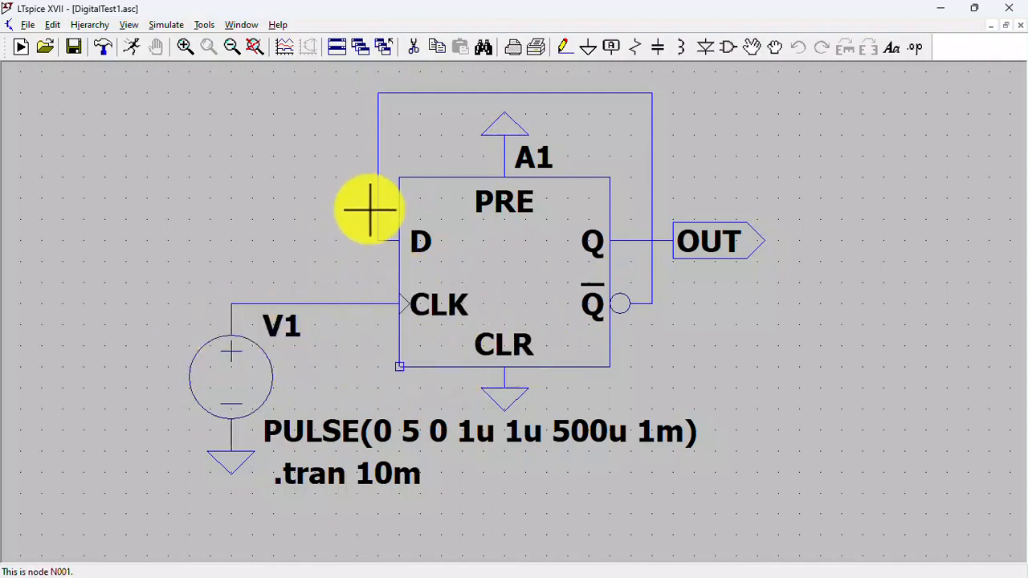
Step: Browse the Digital component library, previewing the dflop, and, buf and schmitt symbols, without placing any part in the schematic
click(776, 47)
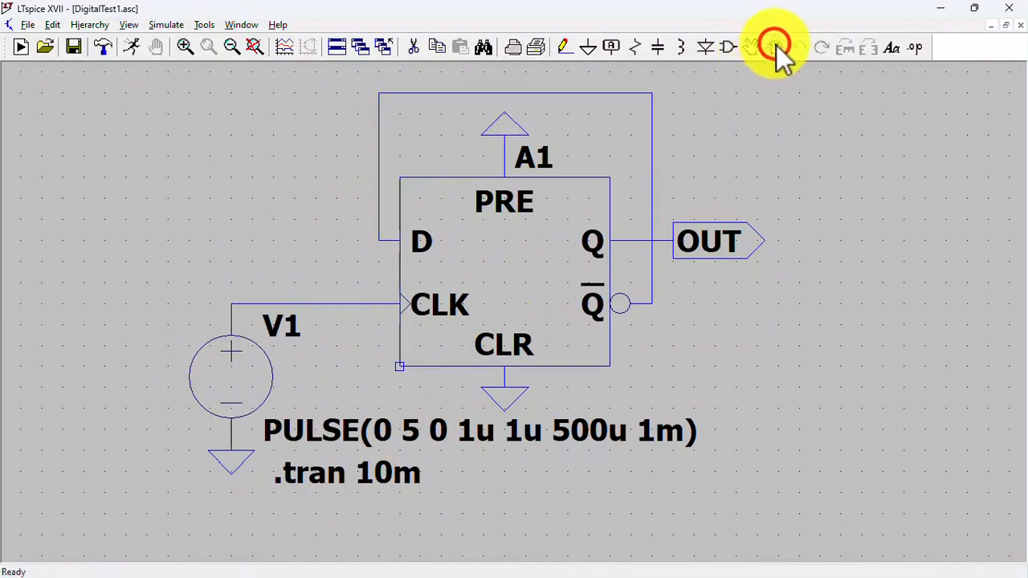
click(729, 46)
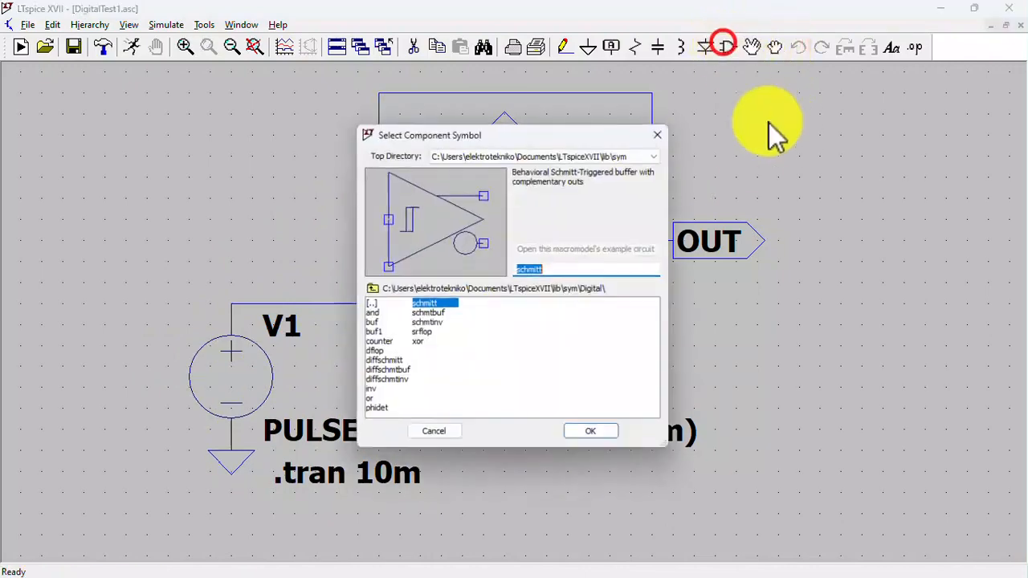
click(368, 289)
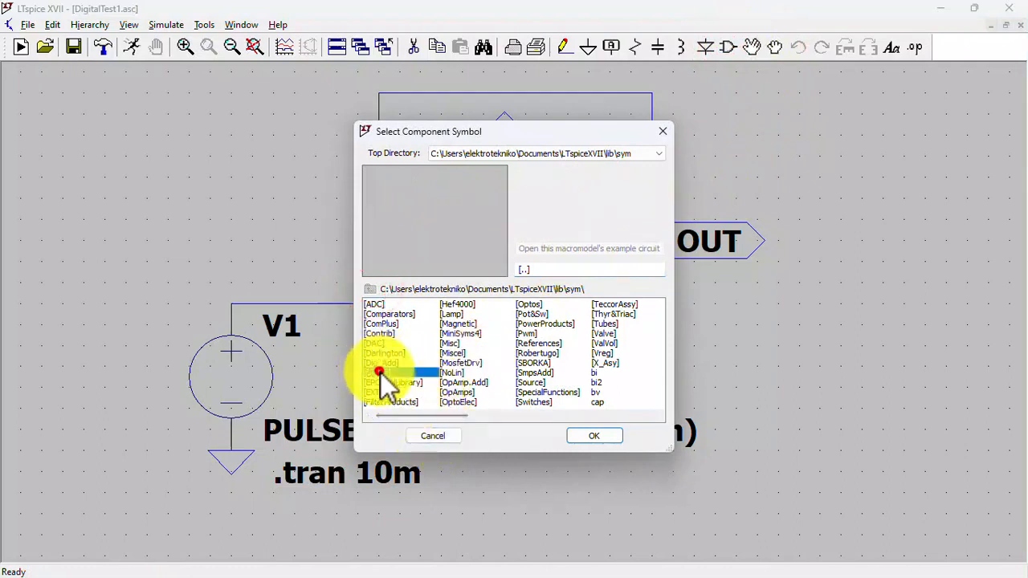
double_click(380, 372)
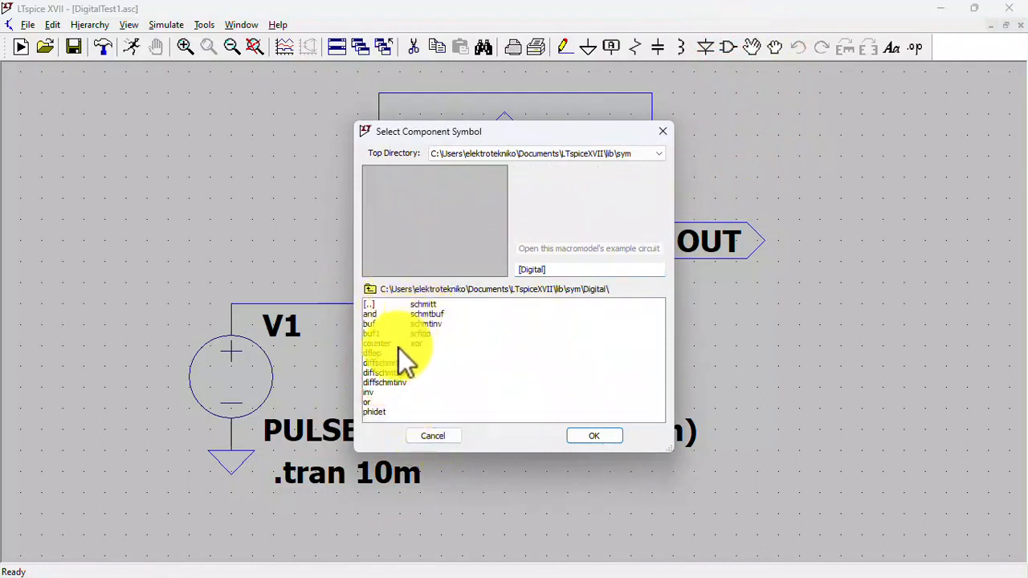
click(372, 354)
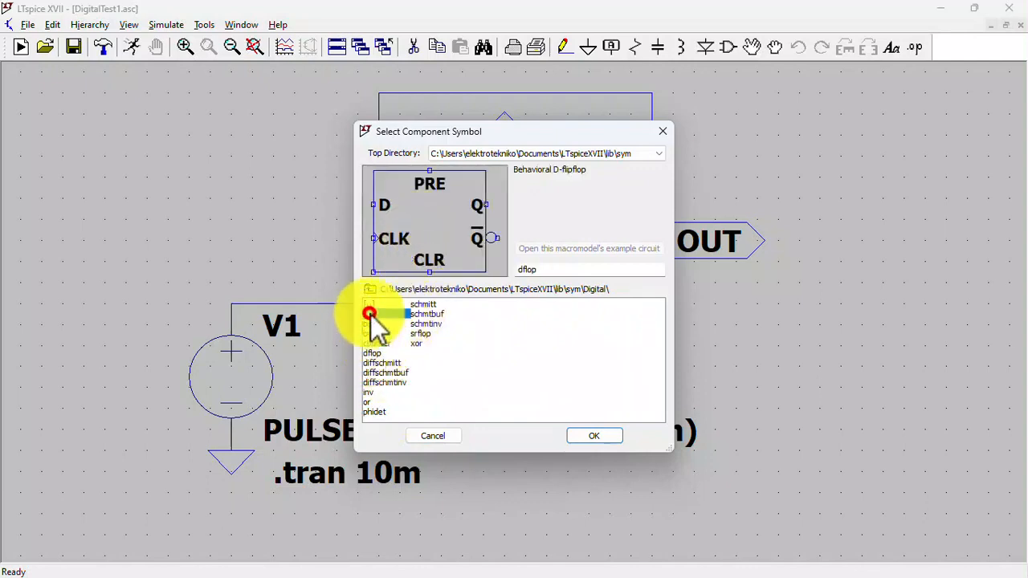
click(369, 314)
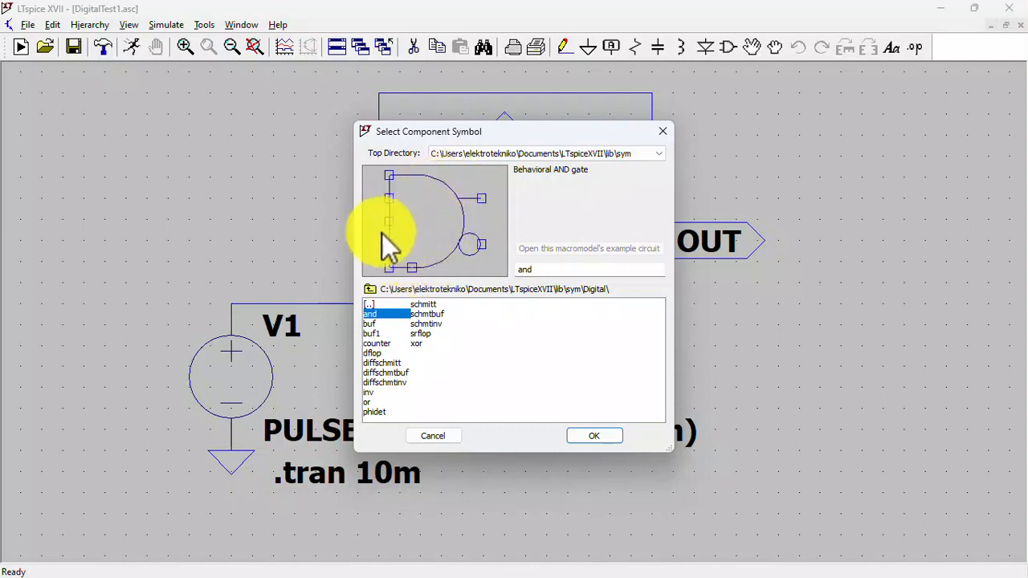
click(374, 324)
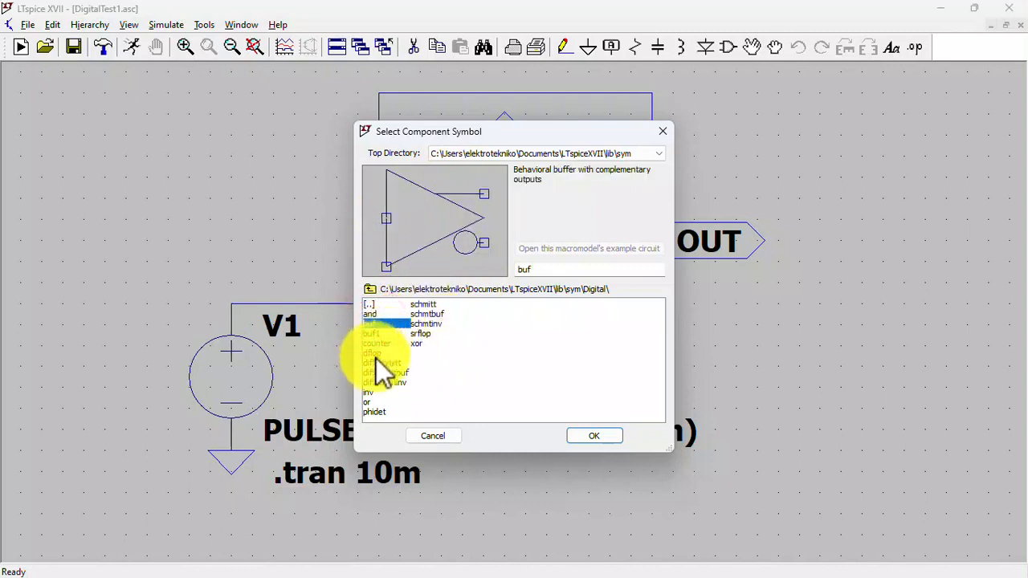
click(428, 304)
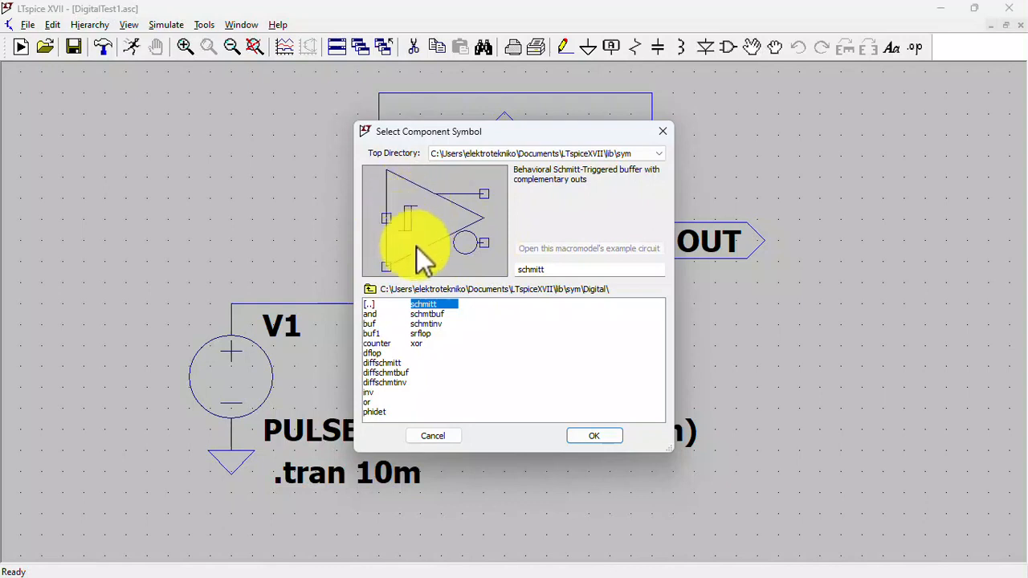
click(608, 435)
right_click(924, 228)
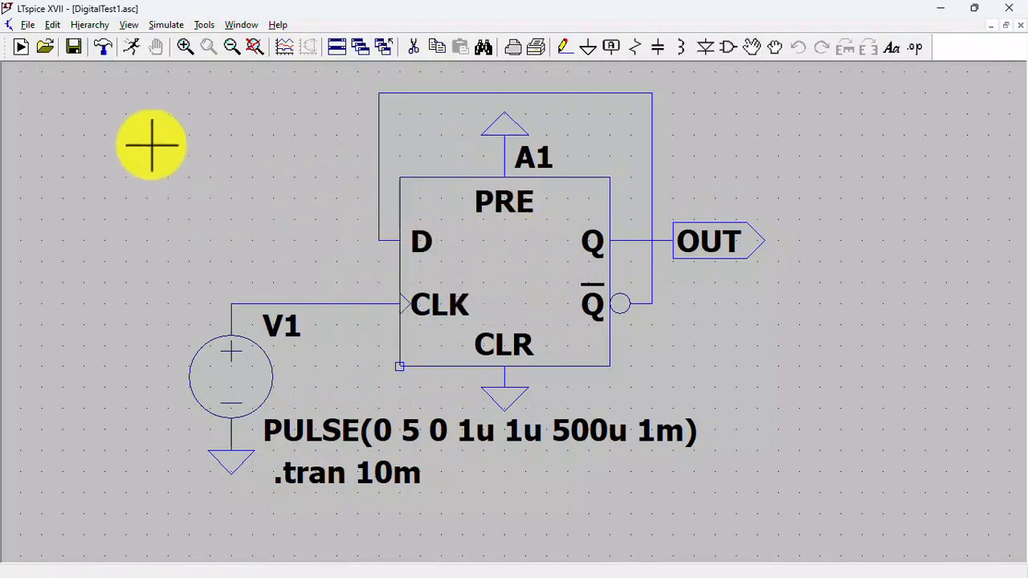
Step: Run the transient simulation and plot the voltages of the flip-flop's clock node and the OUT node
click(133, 46)
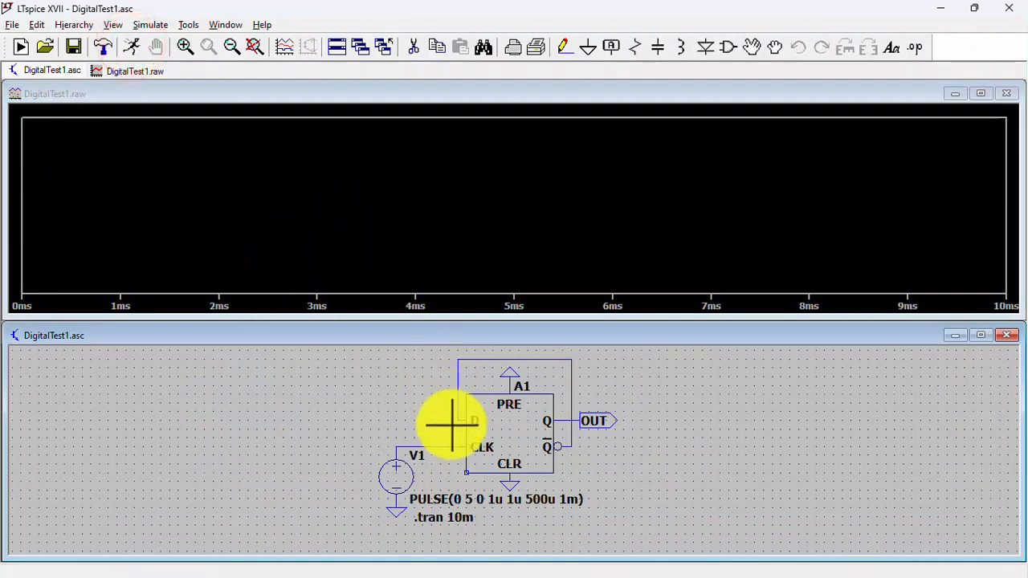
click(421, 443)
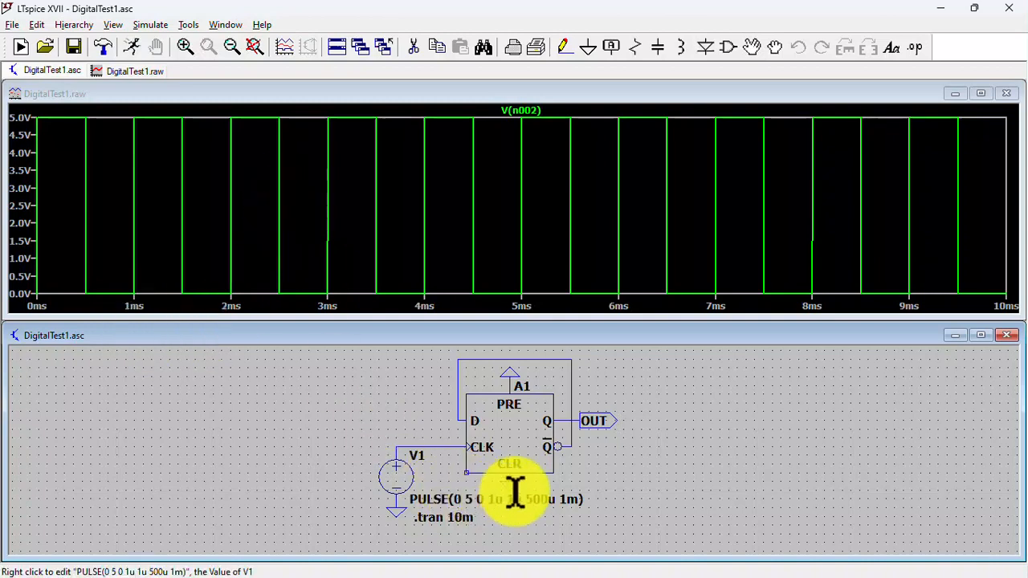
click(595, 419)
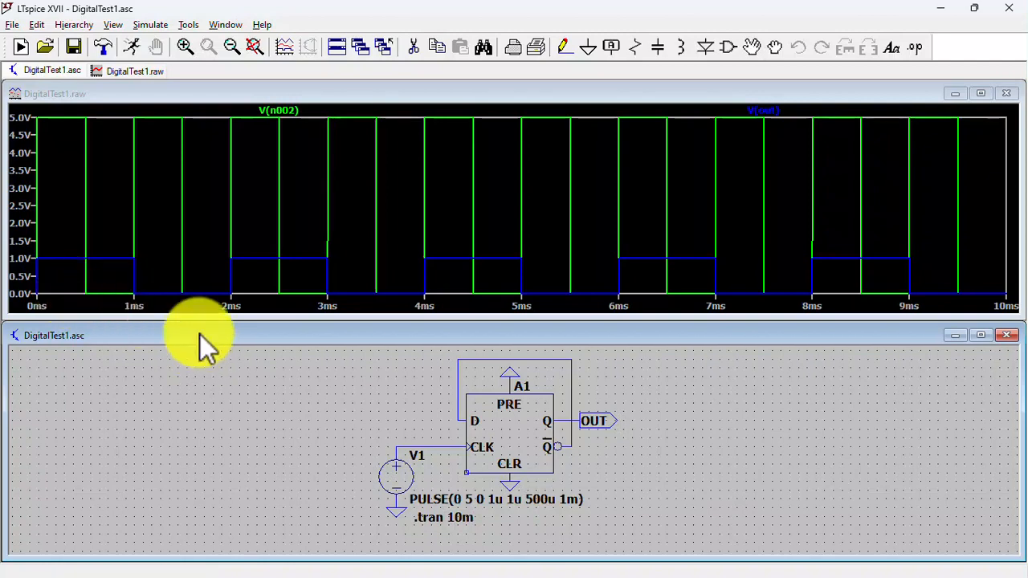
Step: Open the help topics and examine the digital gates' instance parameters on the Special Functions page under LTspice Circuit Elements
click(261, 24)
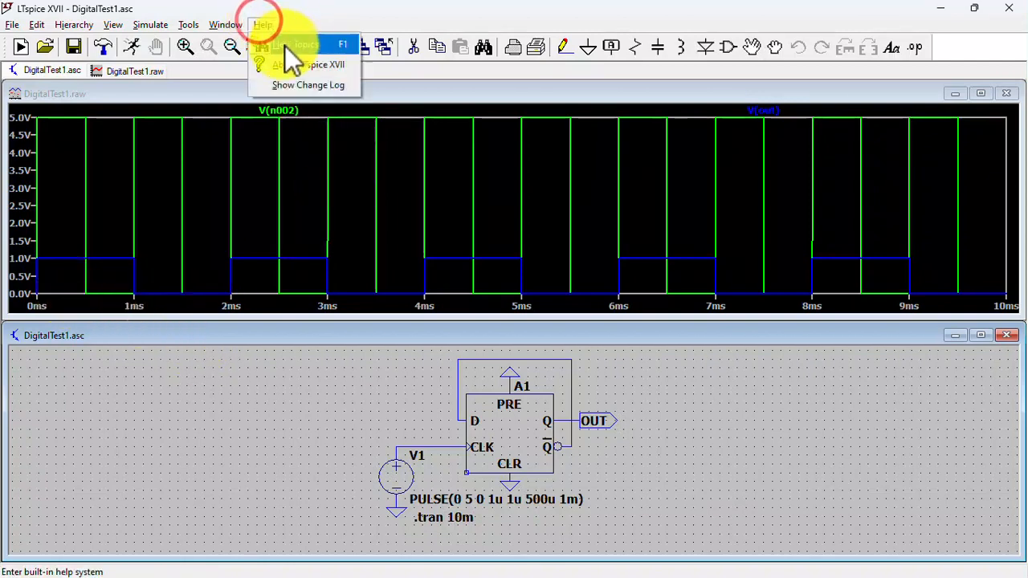
click(284, 45)
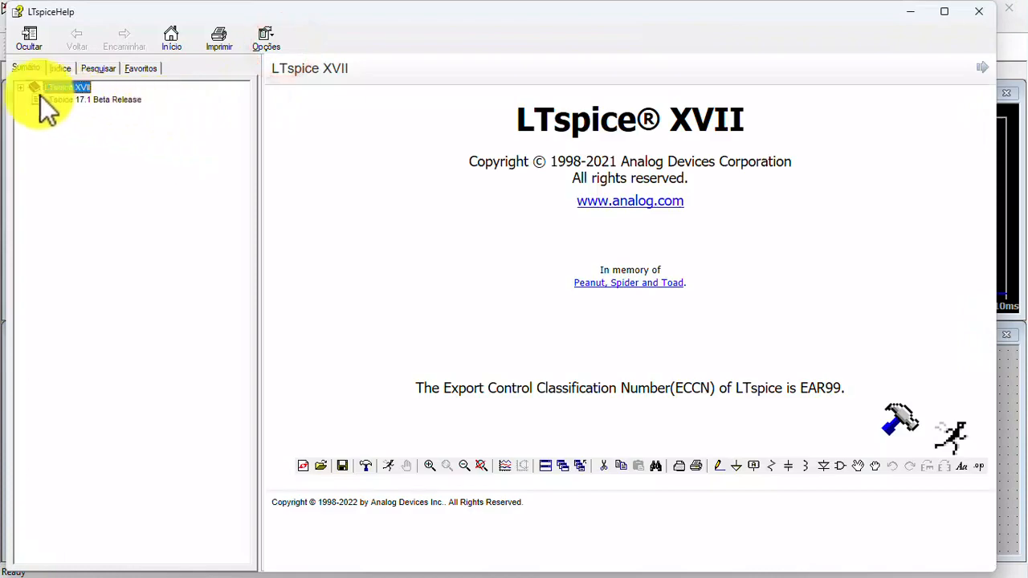
click(20, 87)
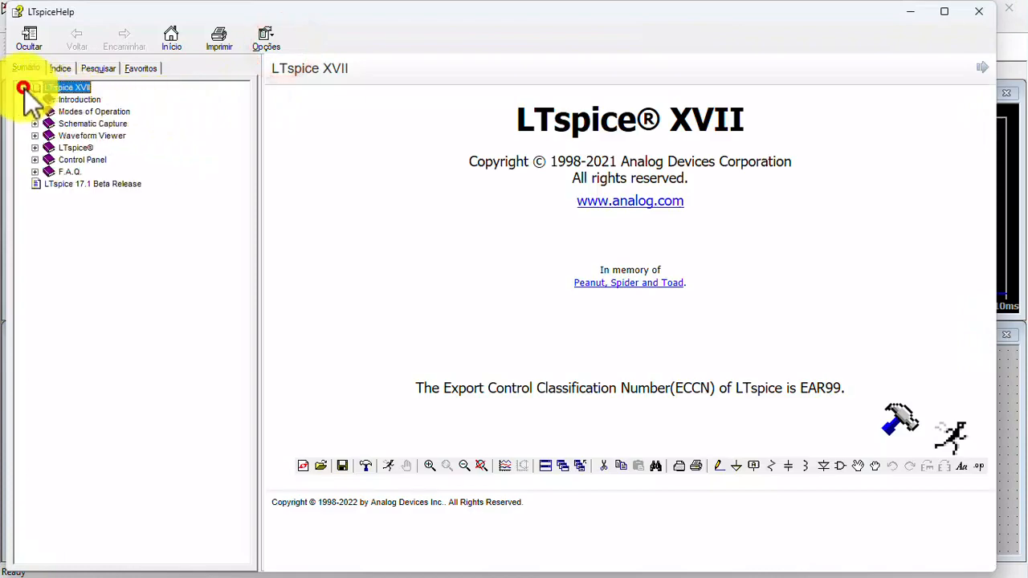
click(34, 149)
click(85, 196)
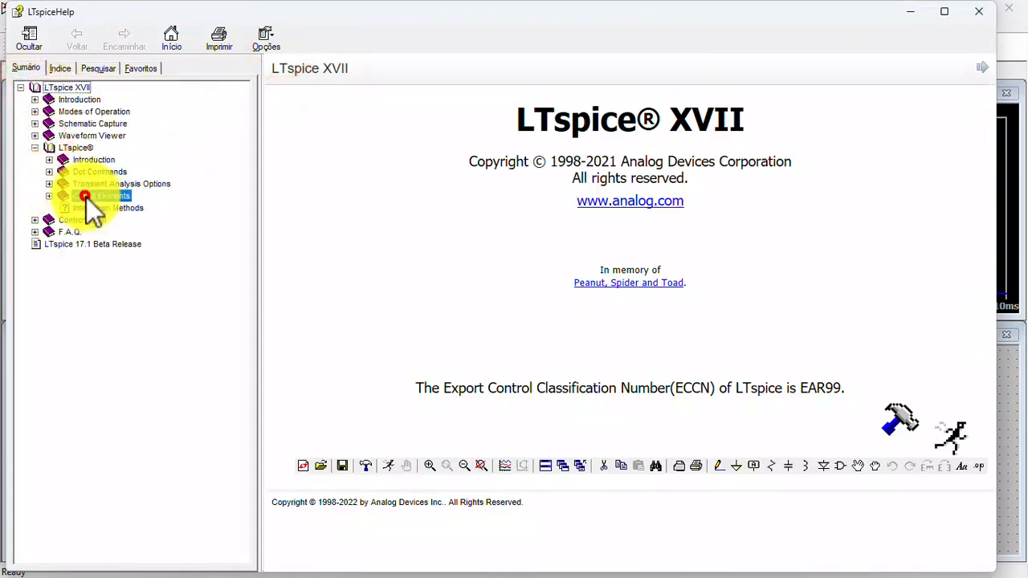
click(49, 196)
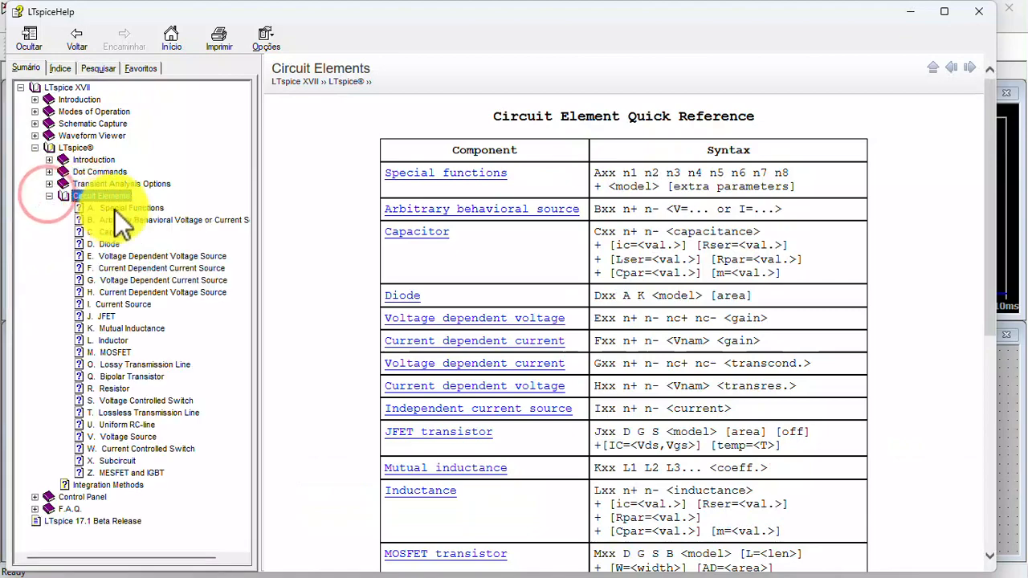
scroll(575, 338, down, 2)
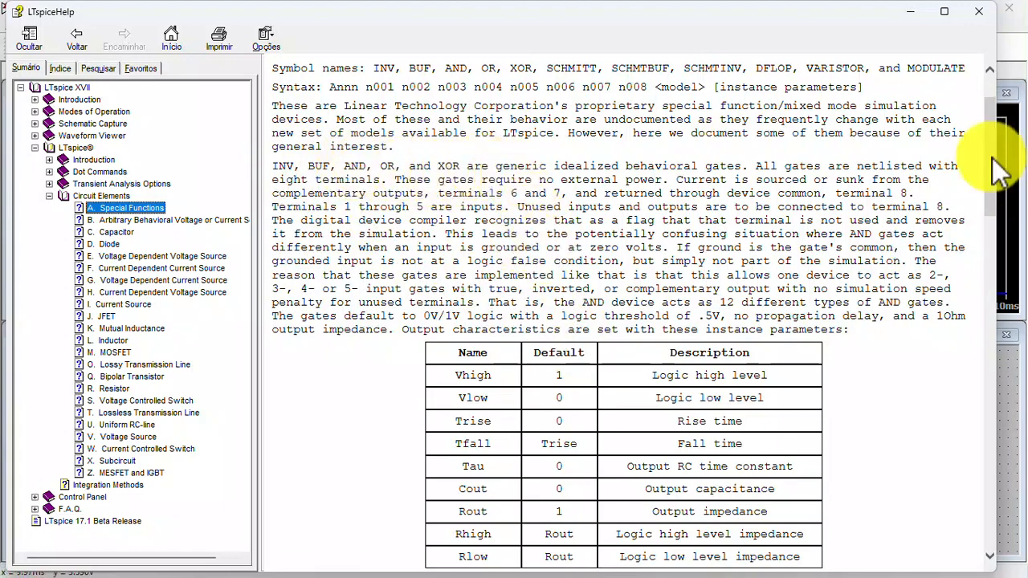
scroll(948, 172, down, 2)
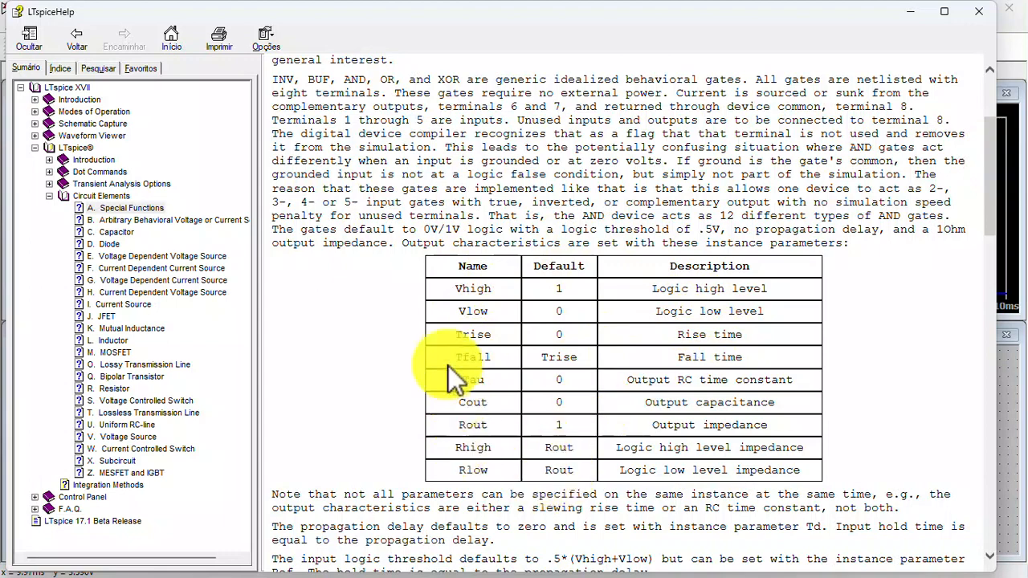
mouse_move(457, 283)
mouse_down()
mouse_move(492, 289)
mouse_move(486, 311)
mouse_up()
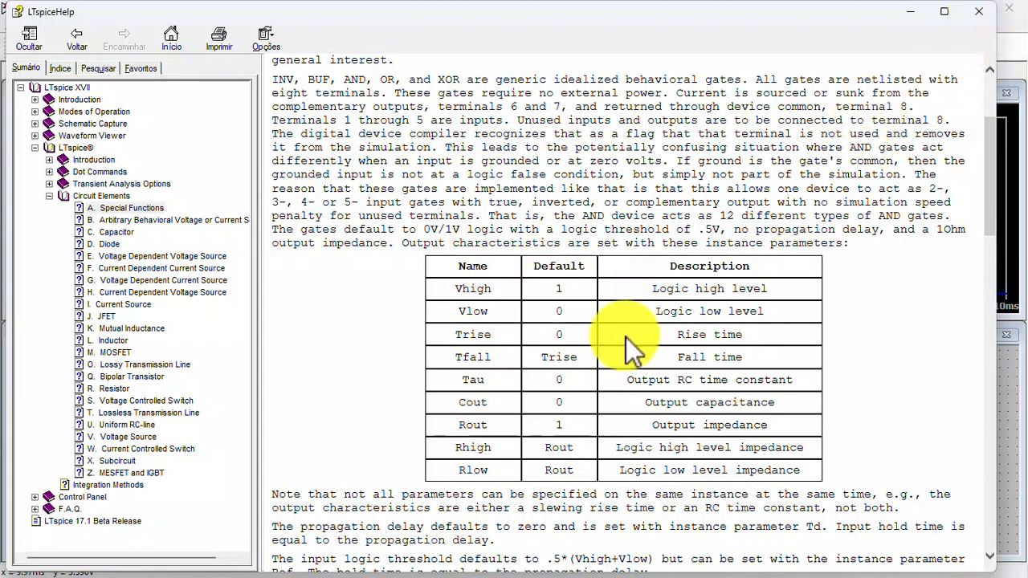
scroll(607, 371, down, 2)
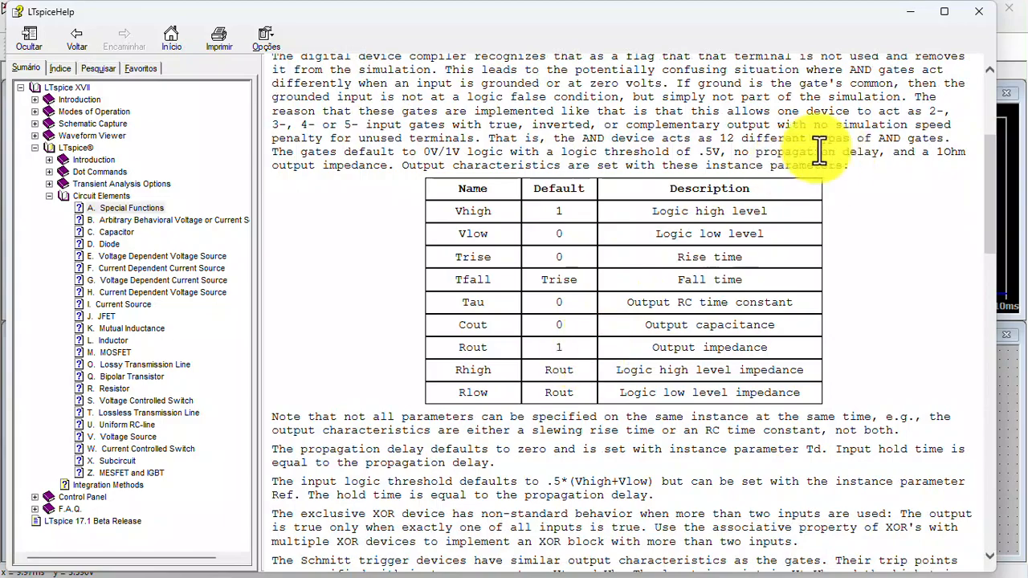
Step: Close the help and the waveform plot, and maximize the DigitalTest1 schematic
click(990, 13)
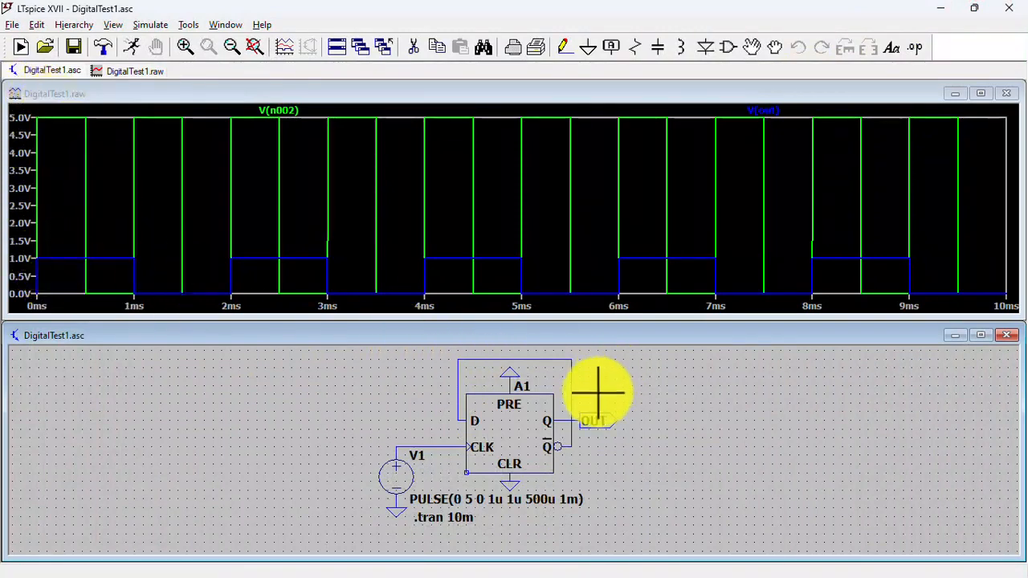
click(1007, 94)
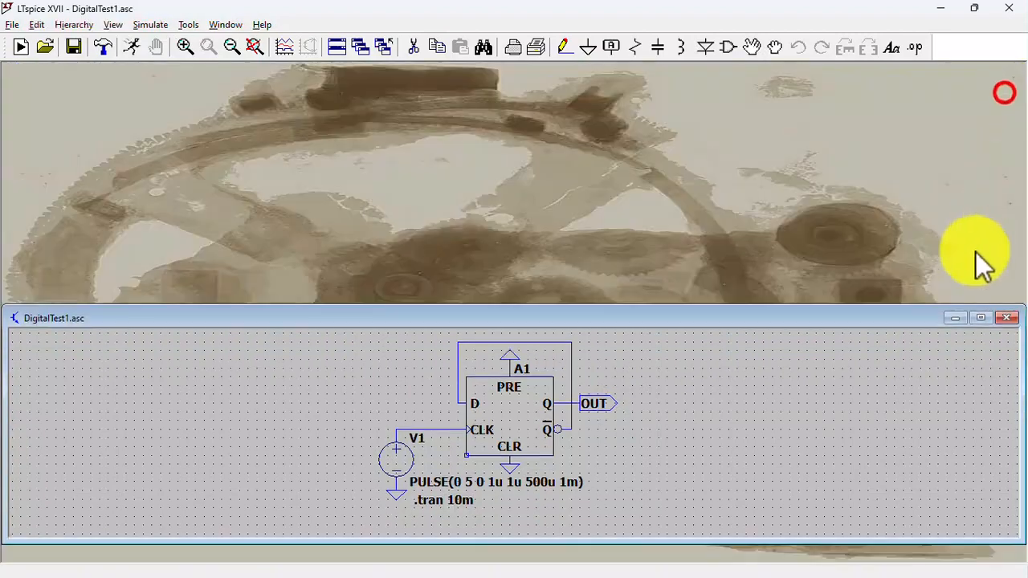
double_click(981, 319)
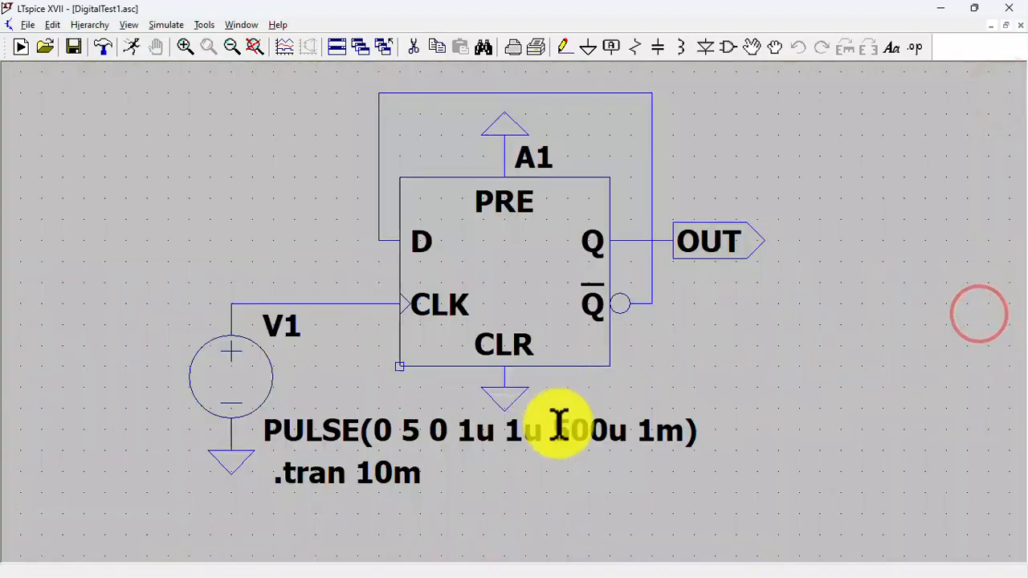
Step: Set the SpiceLine attribute of D flip-flop A1 to Vhigh=5
right_click(490, 267)
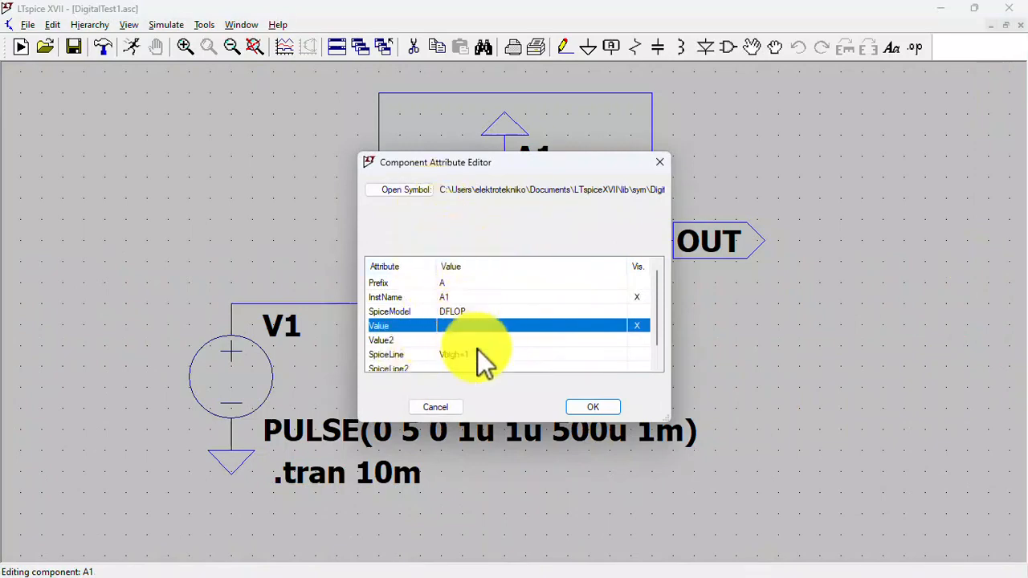
click(595, 405)
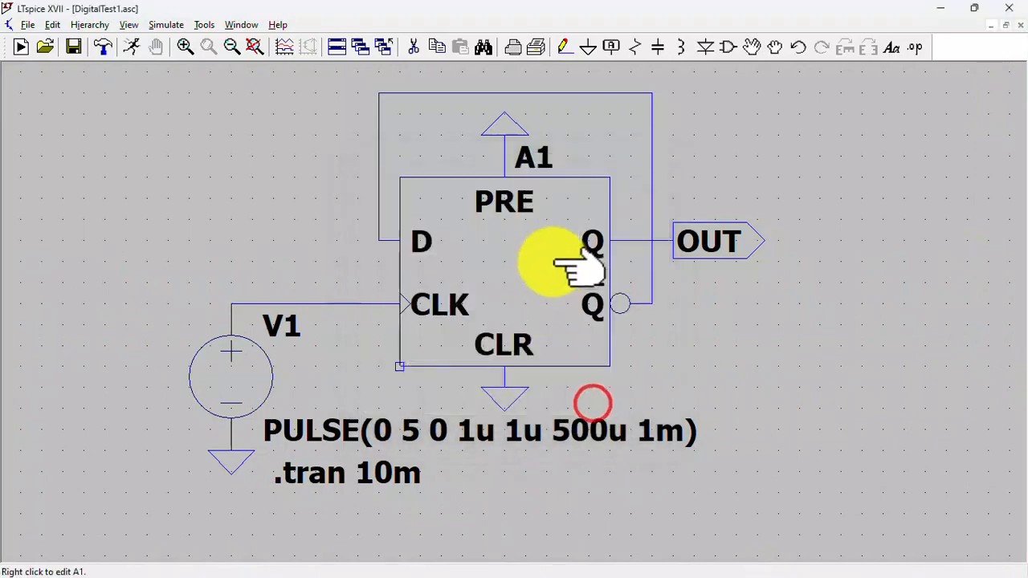
right_click(498, 261)
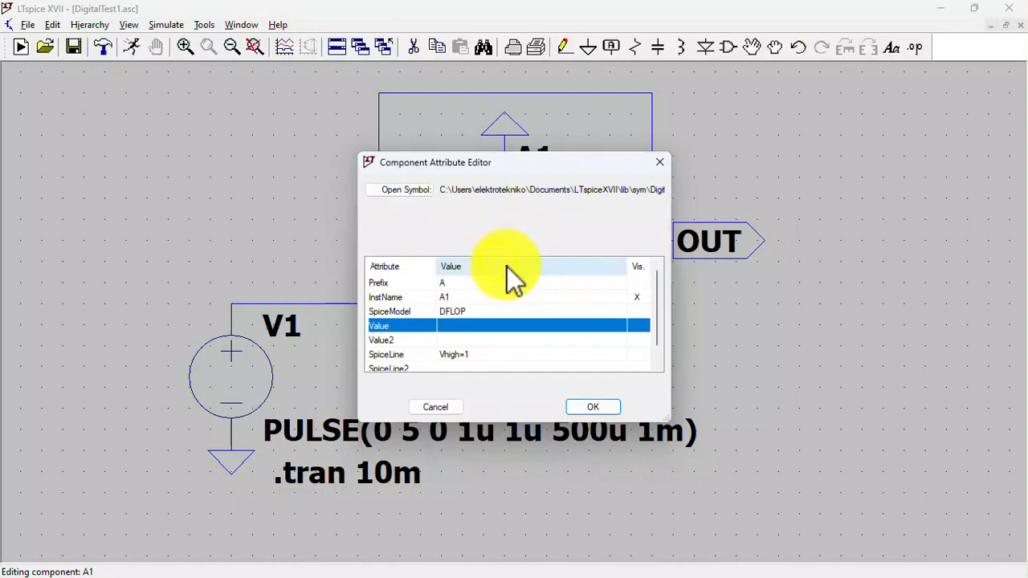
click(471, 355)
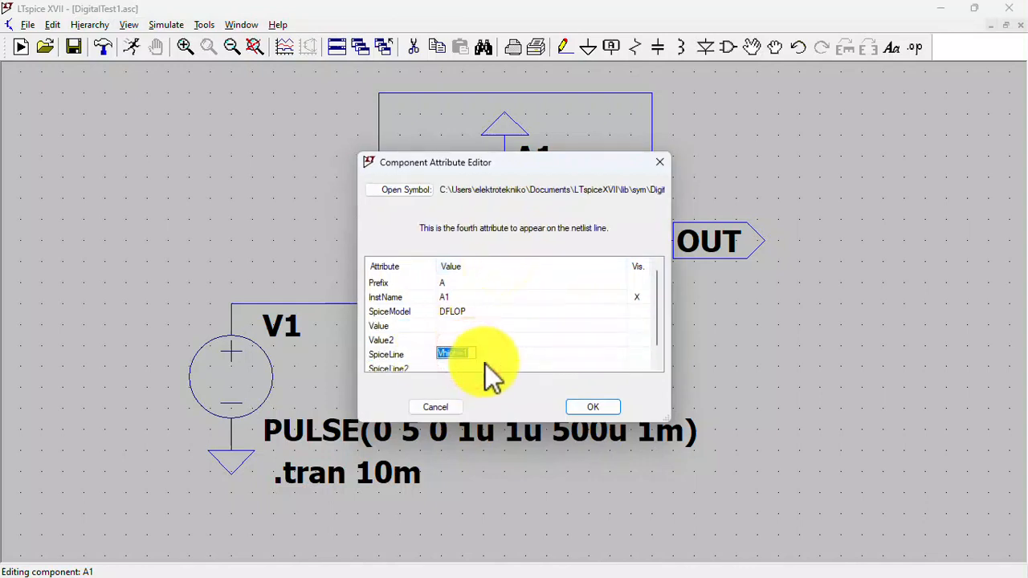
key(BackSpace)
text(Vhigh)
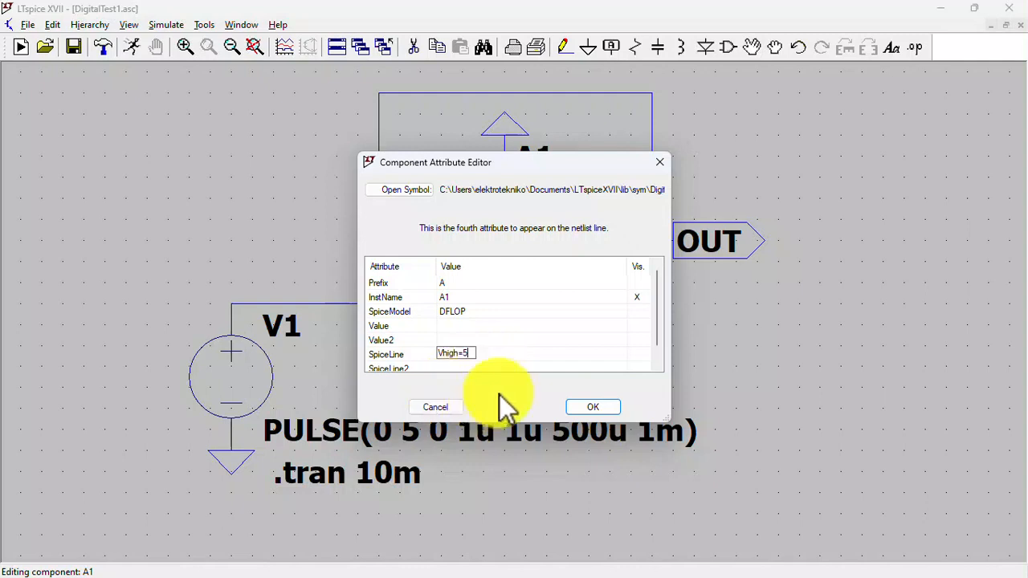
click(585, 406)
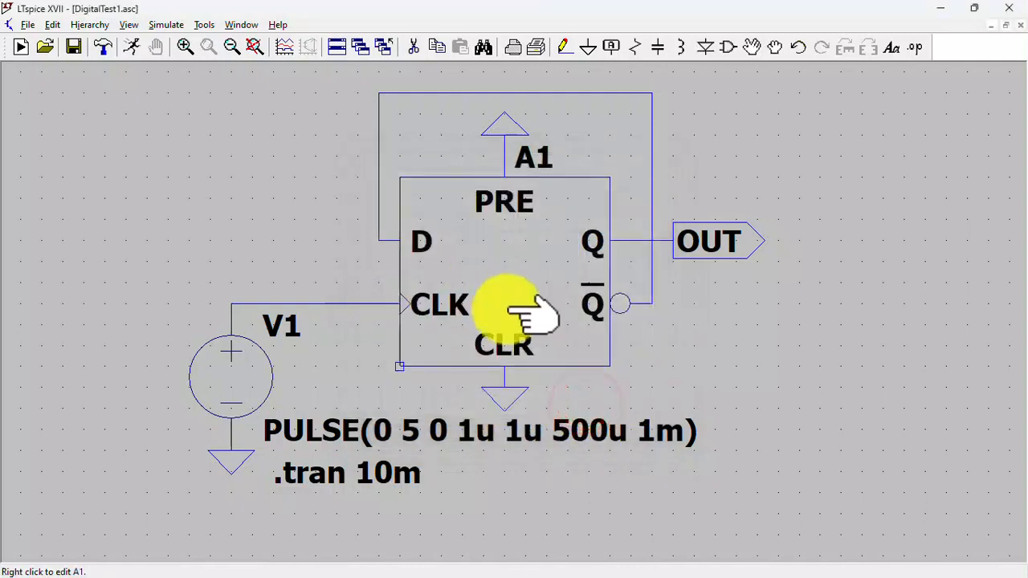
Step: Make flip-flop A1's SpiceLine attribute visible on the schematic
right_click(509, 263)
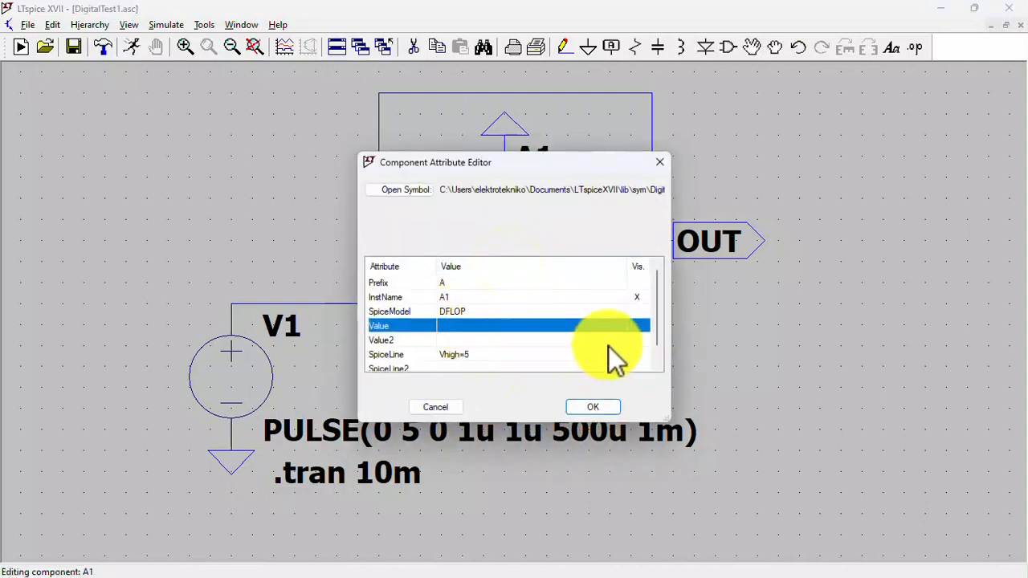
click(639, 353)
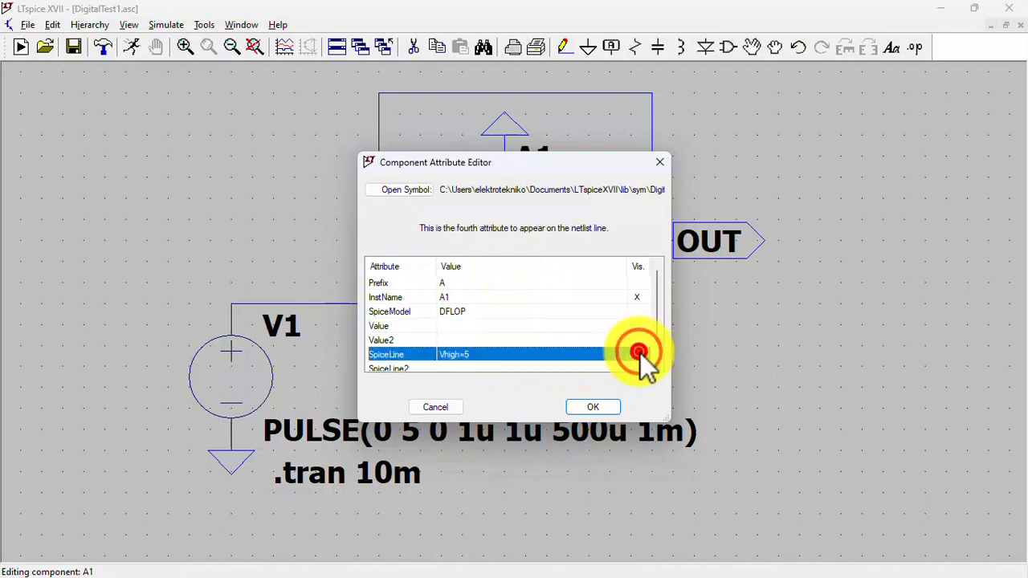
double_click(639, 353)
click(589, 406)
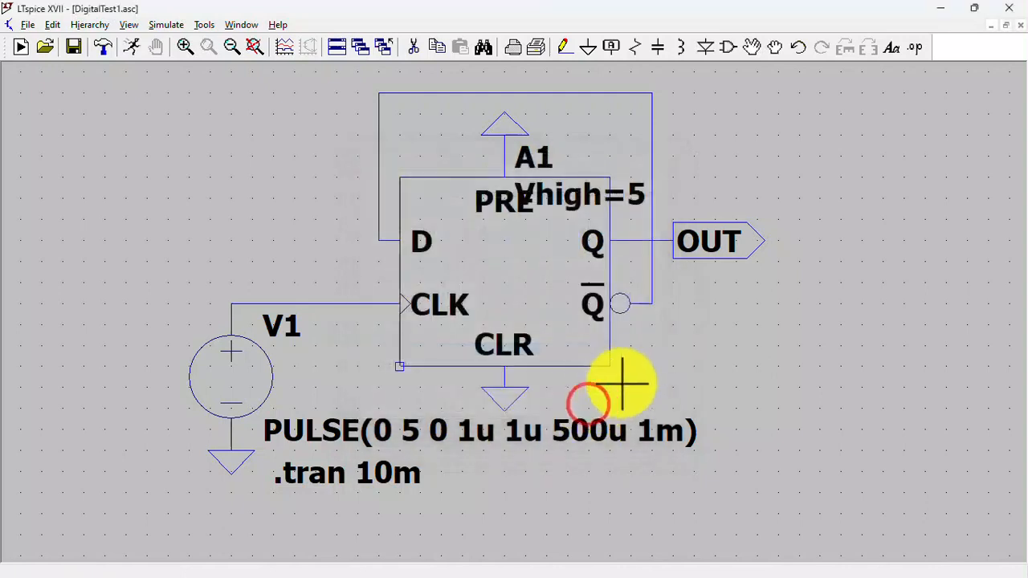
Step: Move flip-flop A1's Vhigh=5 text off the symbol to the clear area below its lower corner, beside the CLR ground
click(775, 46)
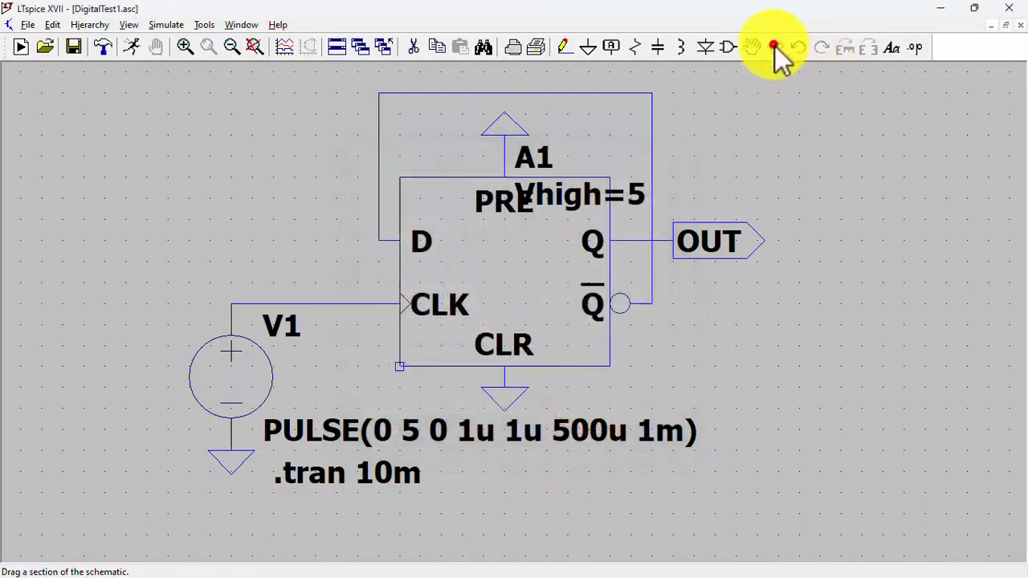
click(563, 198)
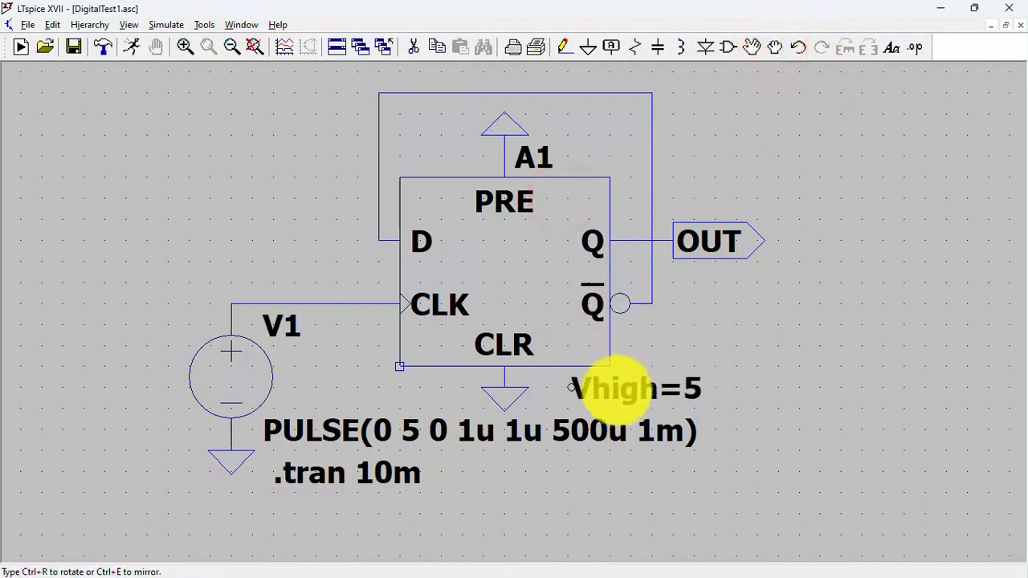
click(616, 390)
right_click(785, 332)
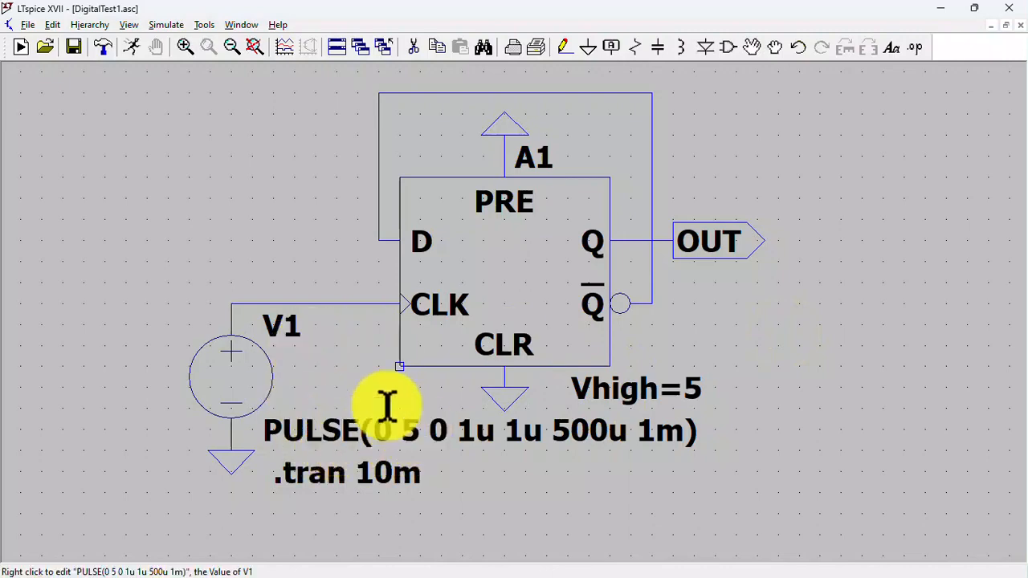
Step: Run the simulation and plot the voltages of the CLK input net and the OUT net
click(129, 45)
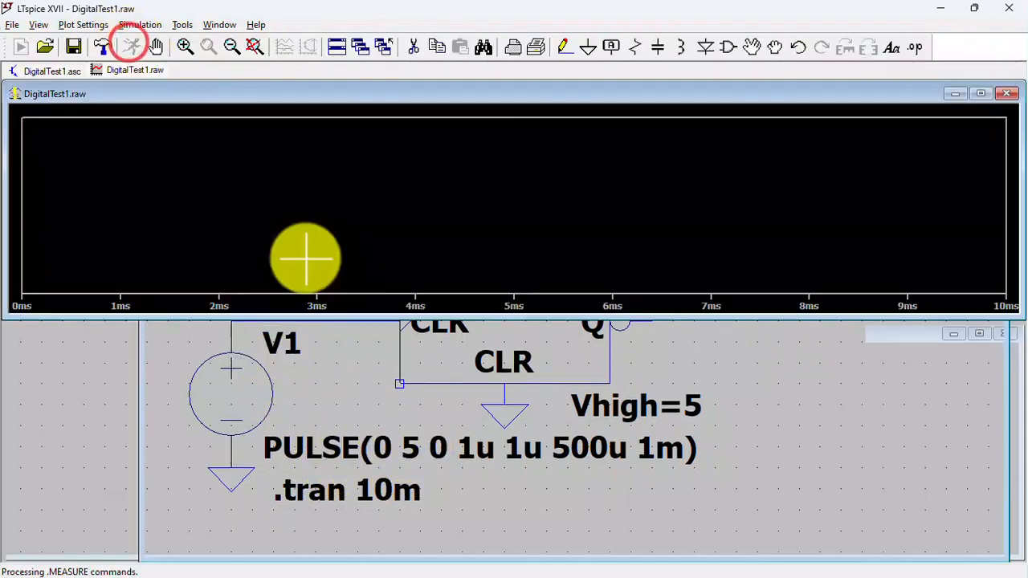
click(428, 443)
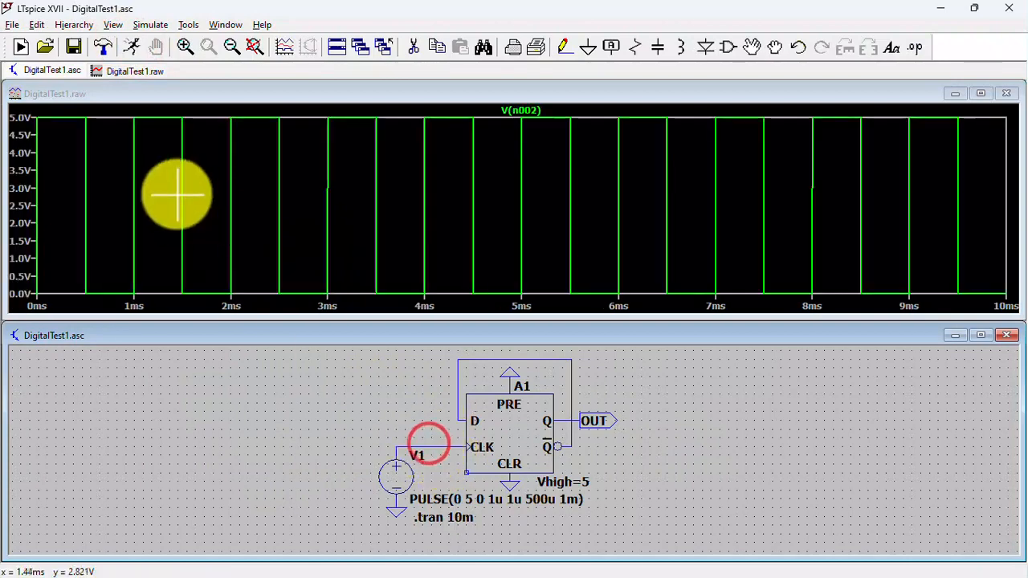
click(593, 419)
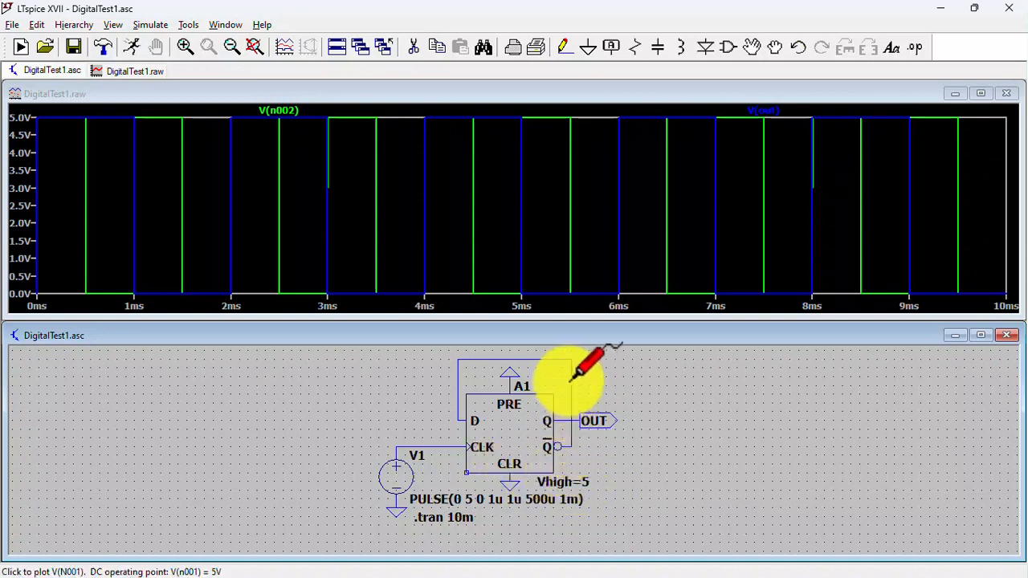
Step: Add two more plot panes to the waveform window
right_click(543, 207)
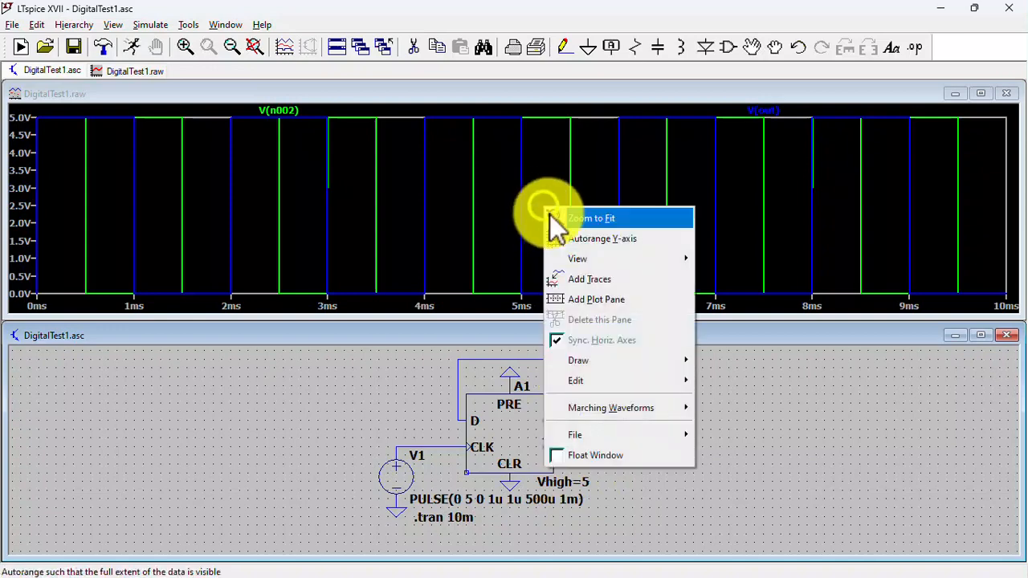
click(608, 298)
right_click(558, 175)
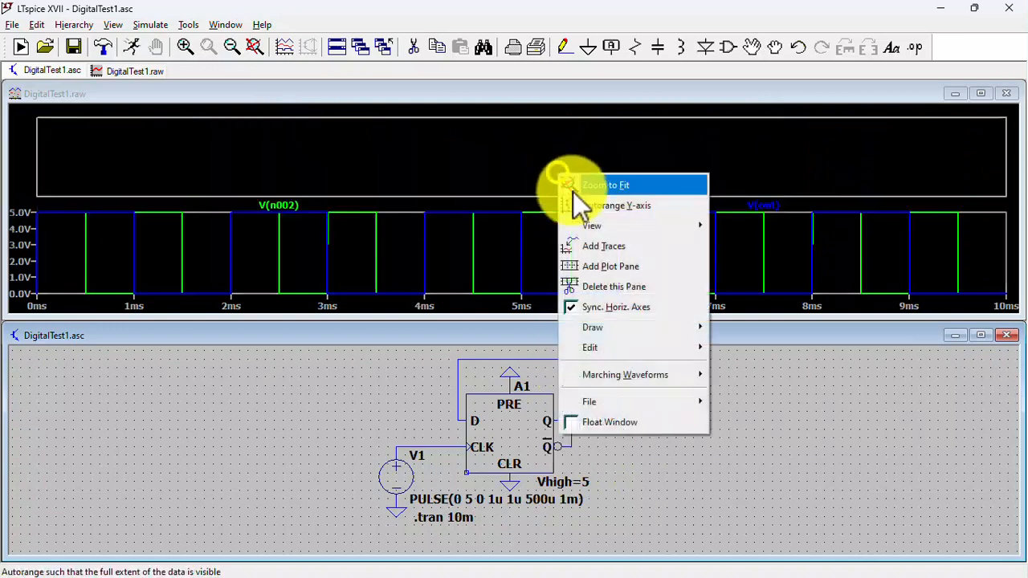
click(608, 268)
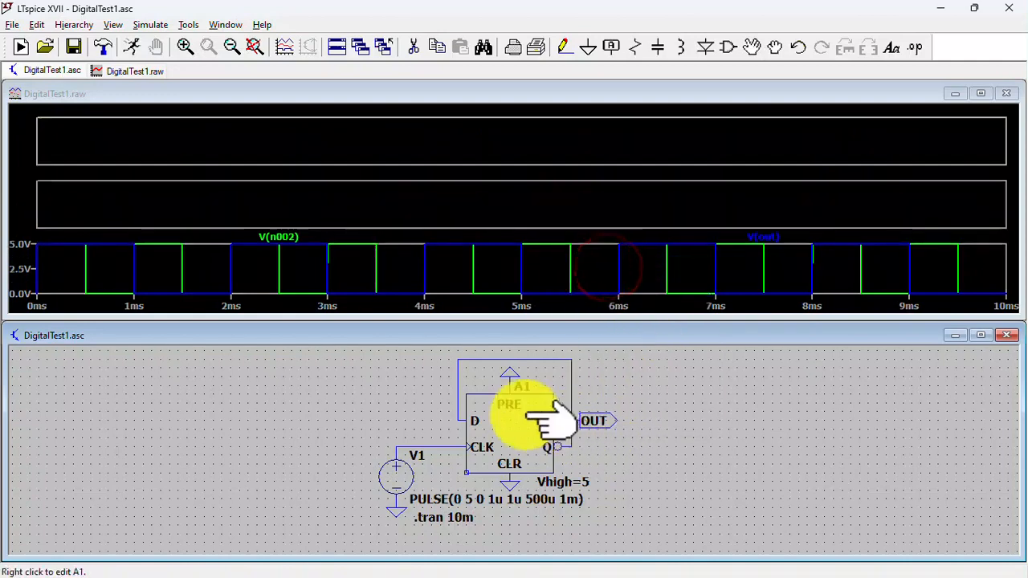
Step: Move the clock trace V(n002) to the upper pane and V(out) to the middle one, and plot the inverted Q net in the empty pane
drag(278, 235, 301, 149)
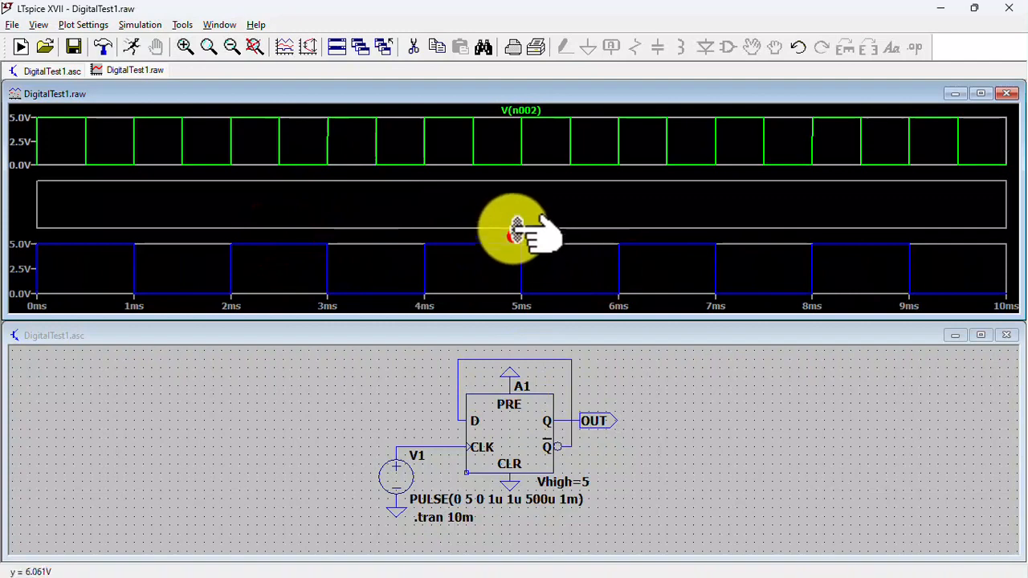
drag(516, 233, 516, 201)
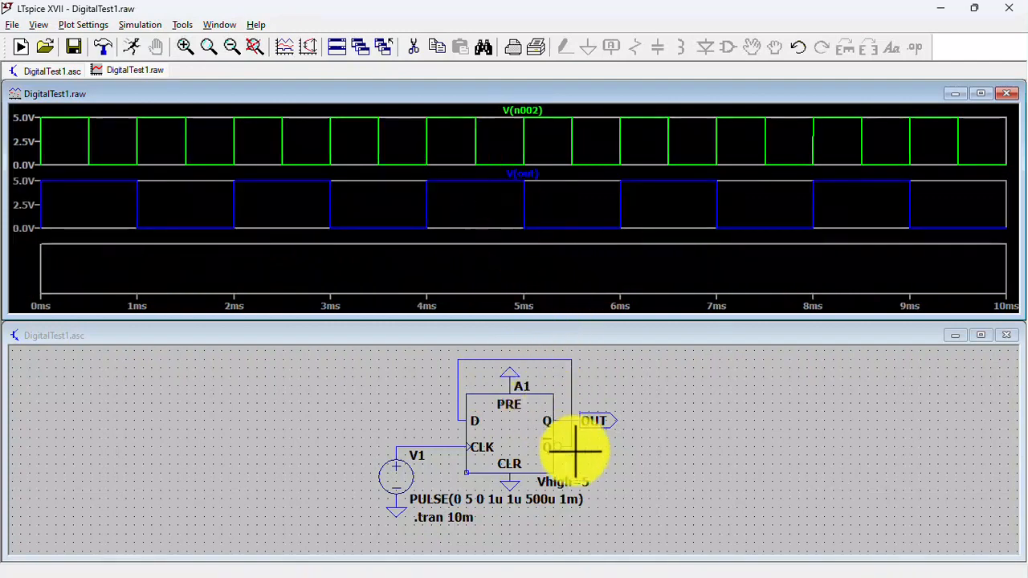
click(541, 269)
click(568, 445)
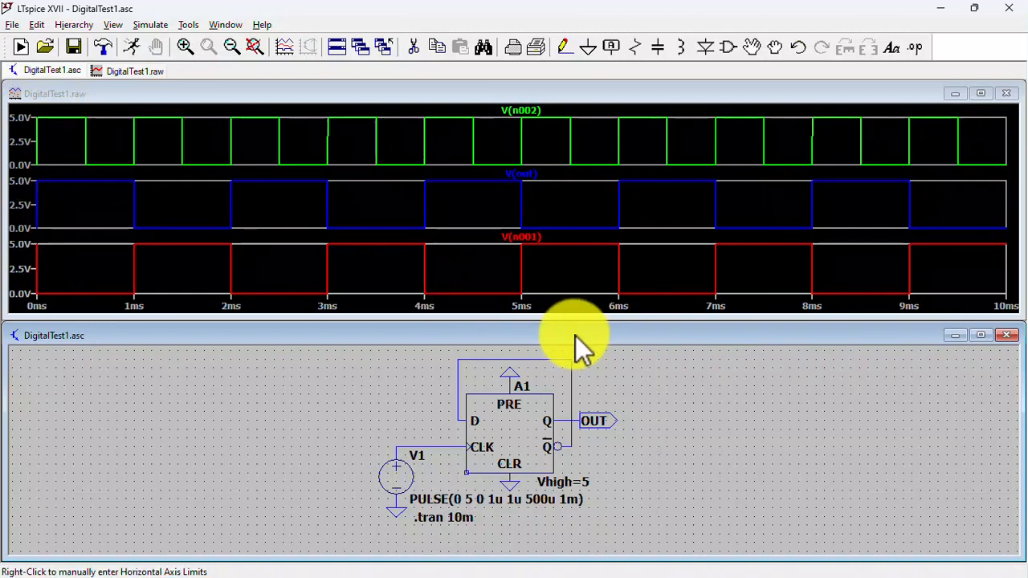
Step: Close the waveform plot and the DigitalTest1 schematic, saving the schematic's changes
click(1006, 94)
click(1007, 94)
click(1006, 317)
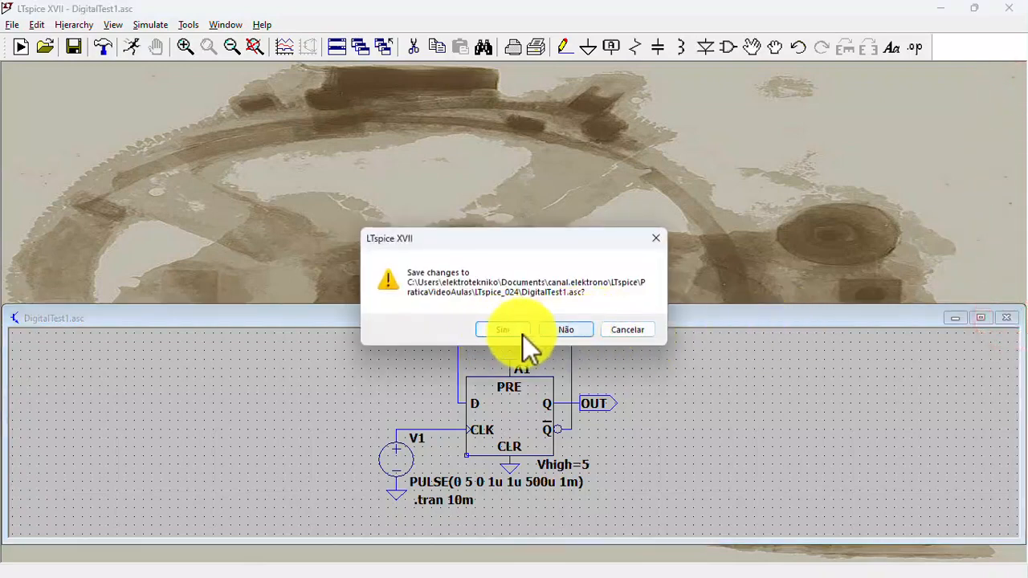
click(521, 335)
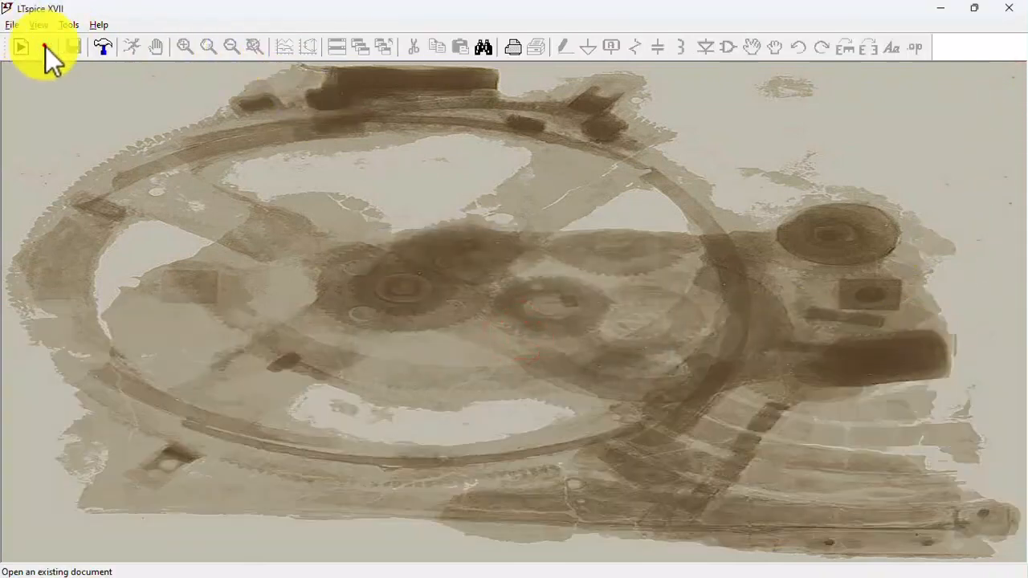
Step: Open the DigitalTest2 schematic and inspect the SpiceLine attribute of Schmitt trigger A1
click(45, 47)
double_click(428, 184)
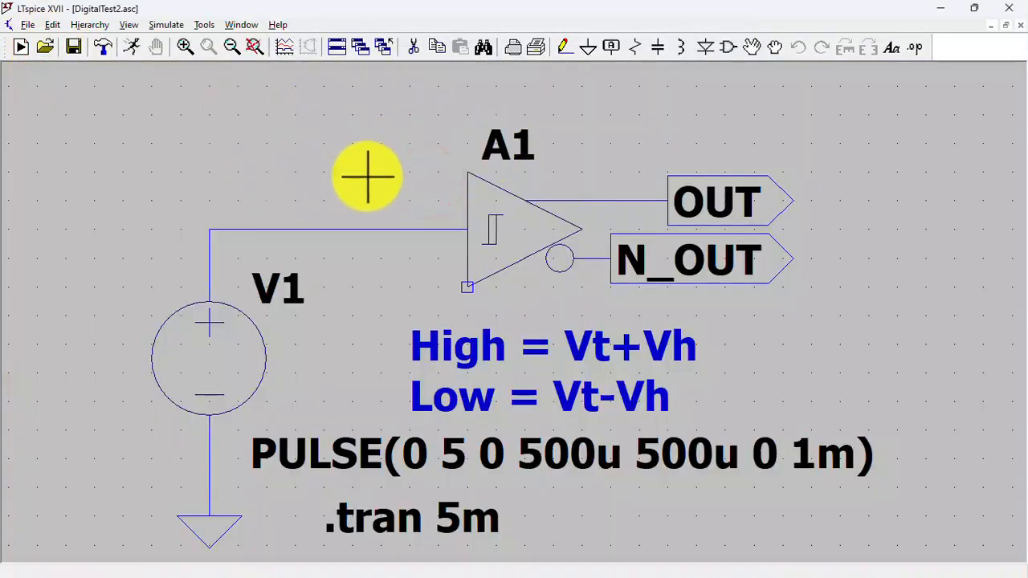
scroll(368, 177, down, 3)
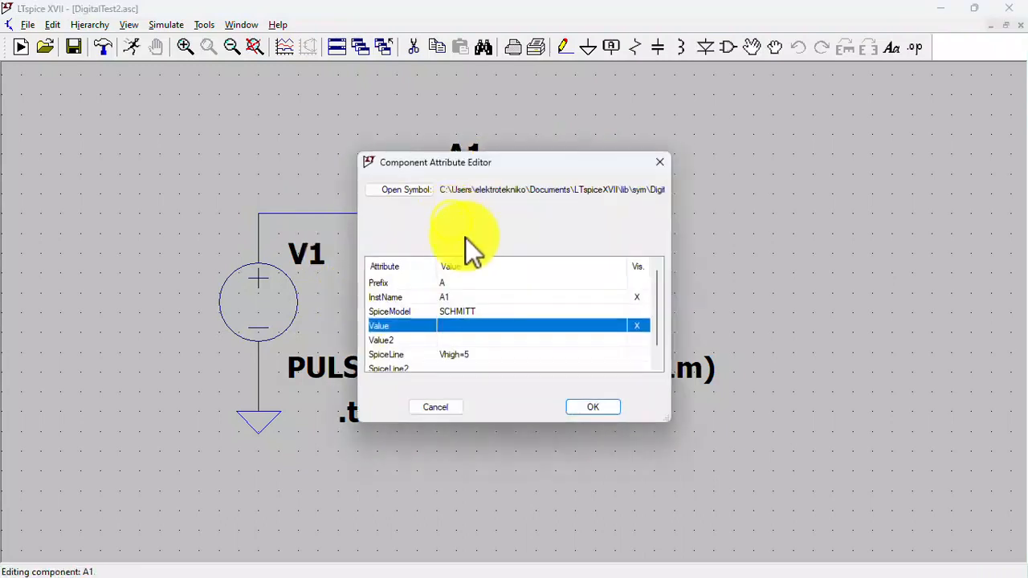
click(462, 355)
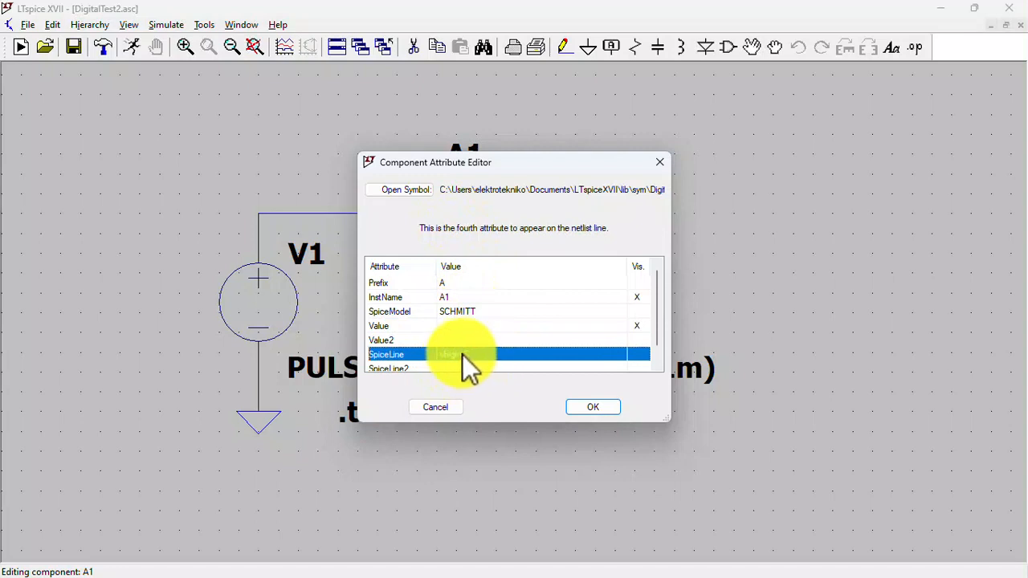
click(659, 163)
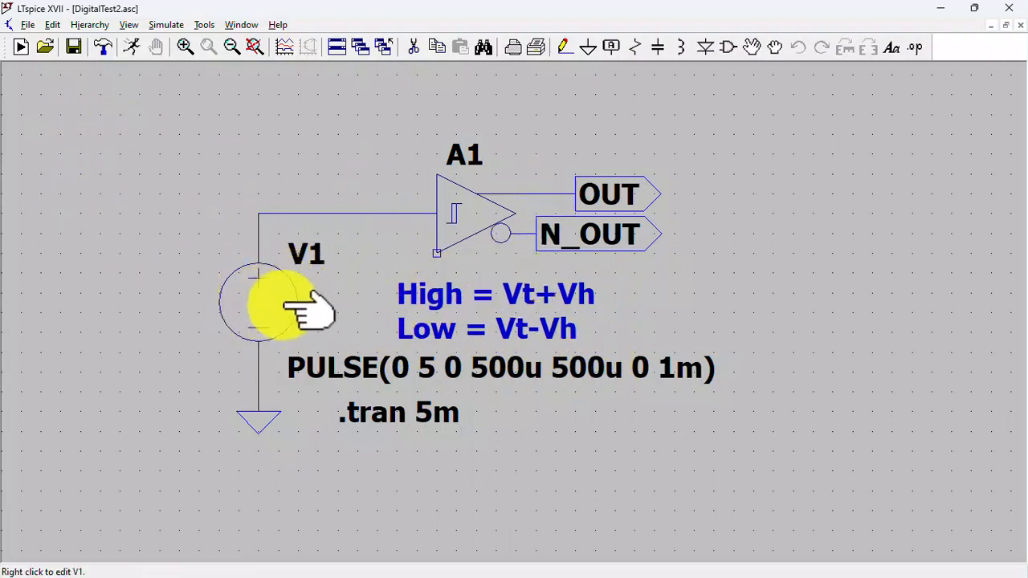
Step: Run the DigitalTest2 simulation and plot the Schmitt trigger's input voltage V(n001) together with V(out)
click(133, 46)
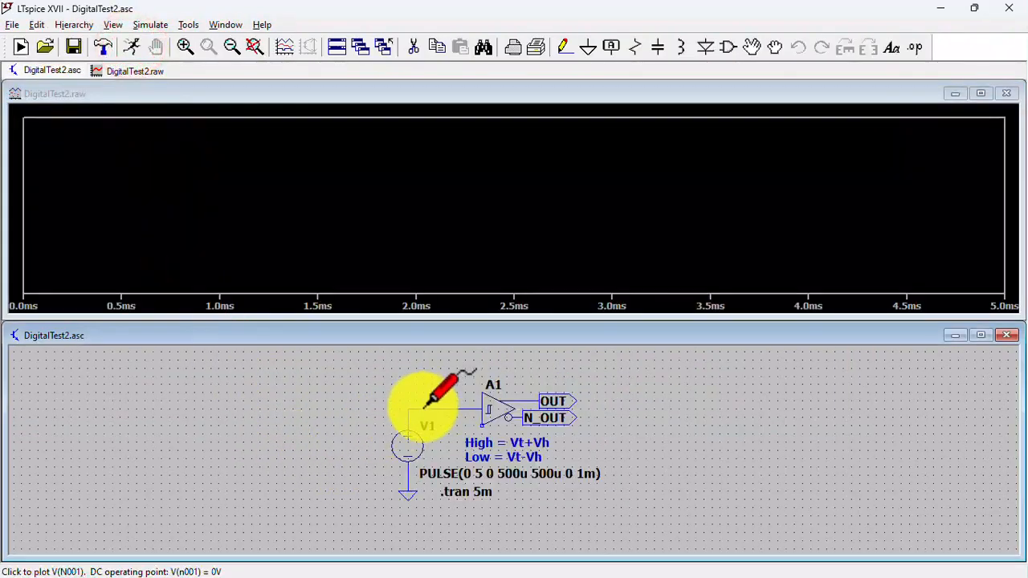
click(423, 407)
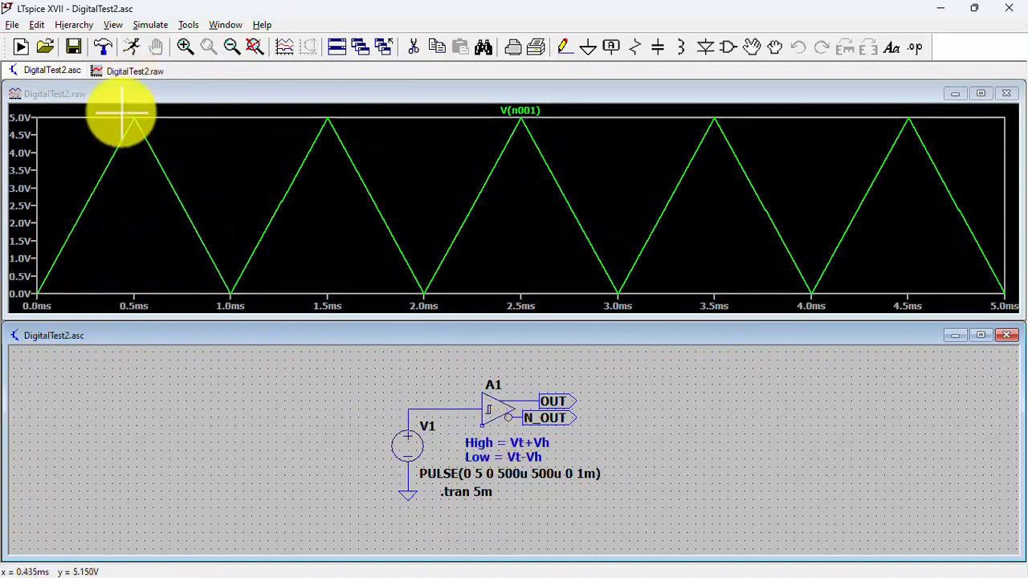
click(555, 396)
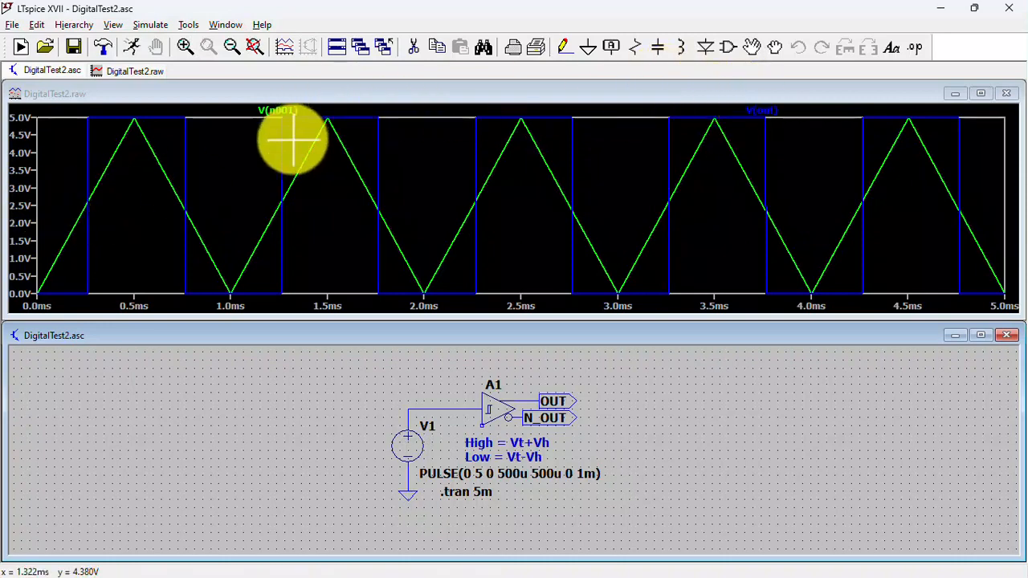
Step: Attach a cursor to V(n001) and measure the input voltage around the first rising edge of V(out)
click(289, 110)
mouse_move(521, 182)
mouse_down()
mouse_move(389, 184)
mouse_move(207, 232)
mouse_move(87, 221)
mouse_up()
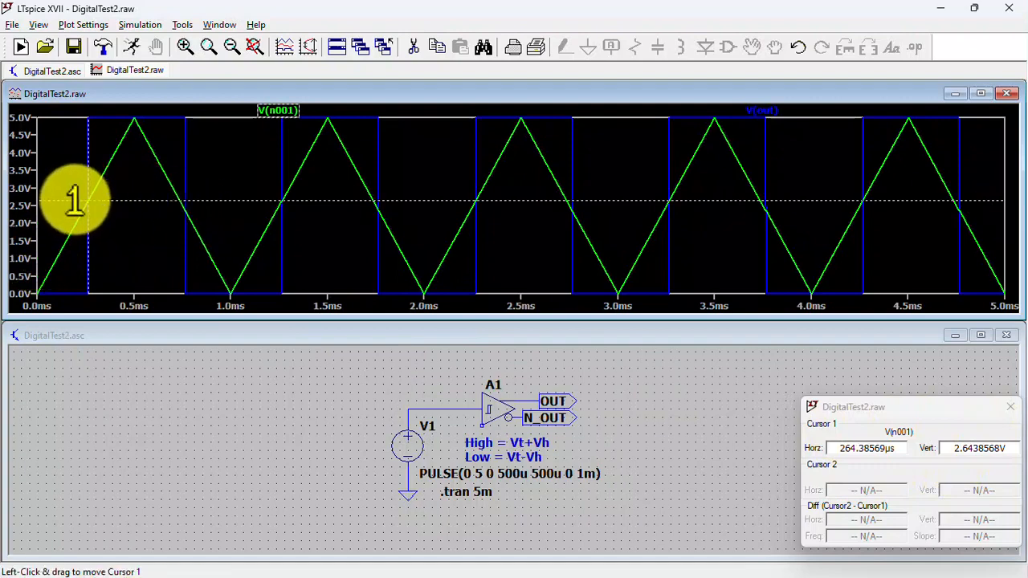
drag(75, 201, 84, 201)
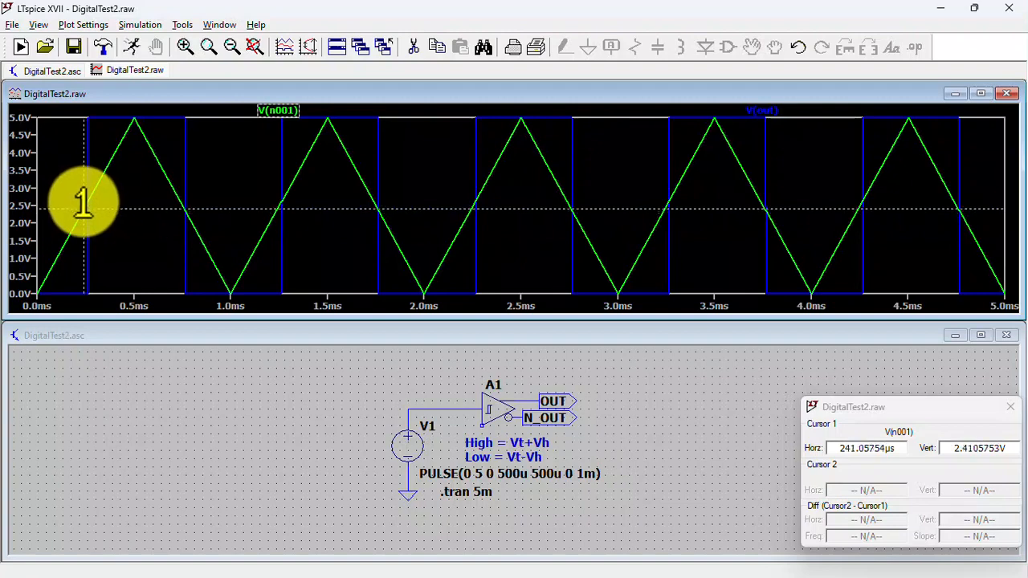
drag(84, 201, 90, 200)
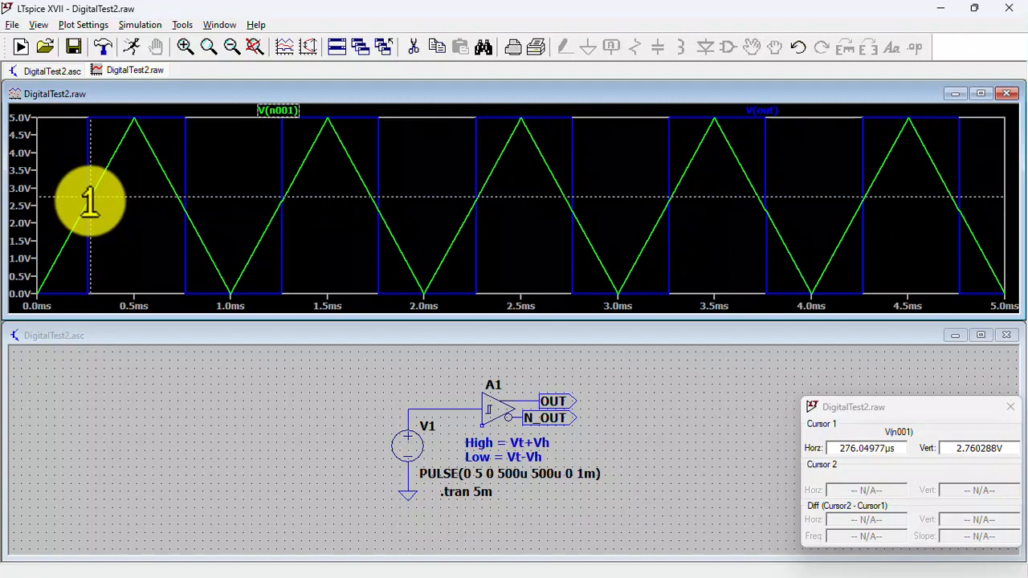
drag(89, 201, 83, 201)
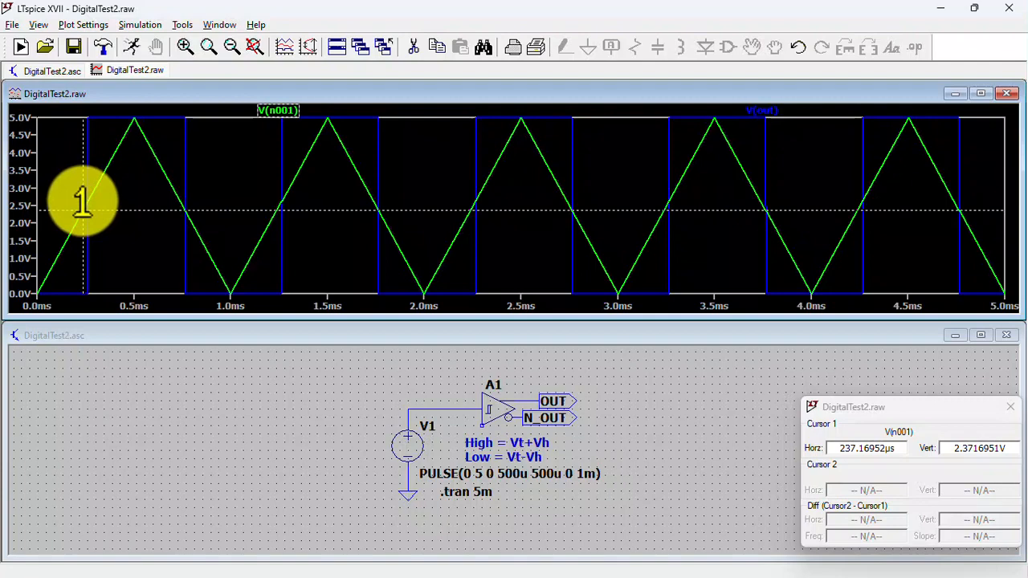
drag(83, 201, 78, 202)
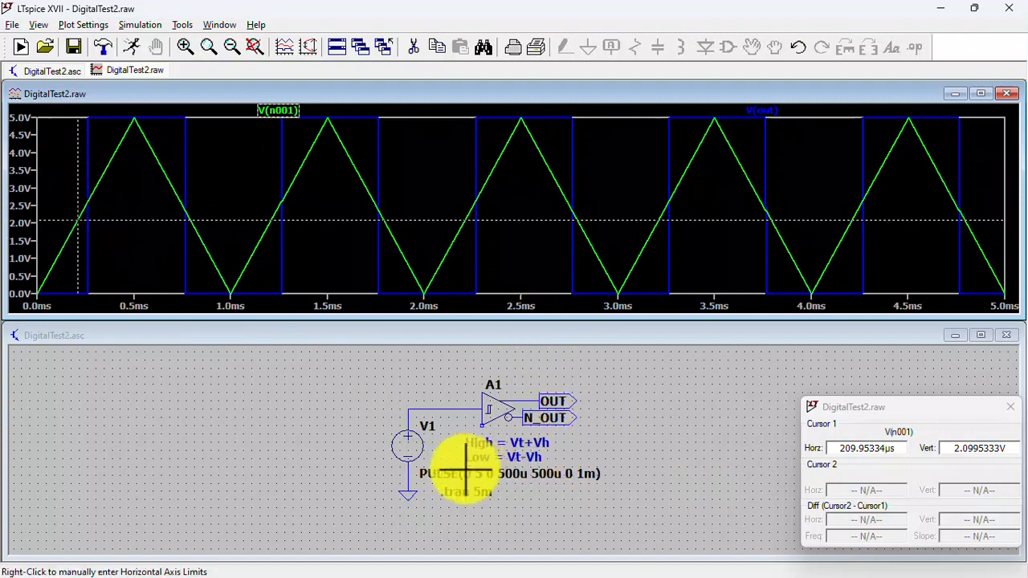
Step: Set Schmitt trigger A1's SpiceLine attribute to Vhigh=5 Vt=2.5 Vh=0.5
right_click(490, 405)
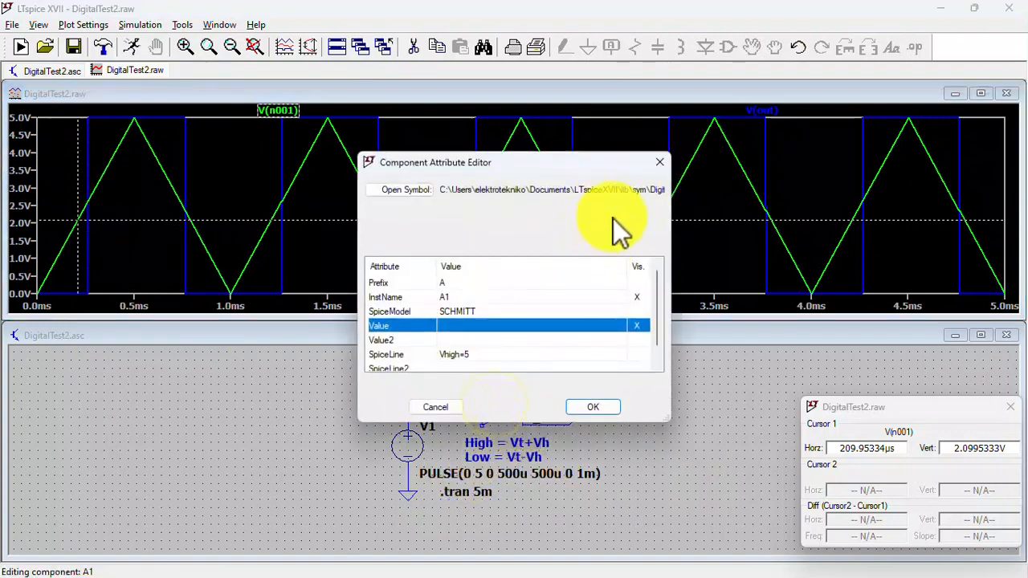
click(482, 354)
click(477, 353)
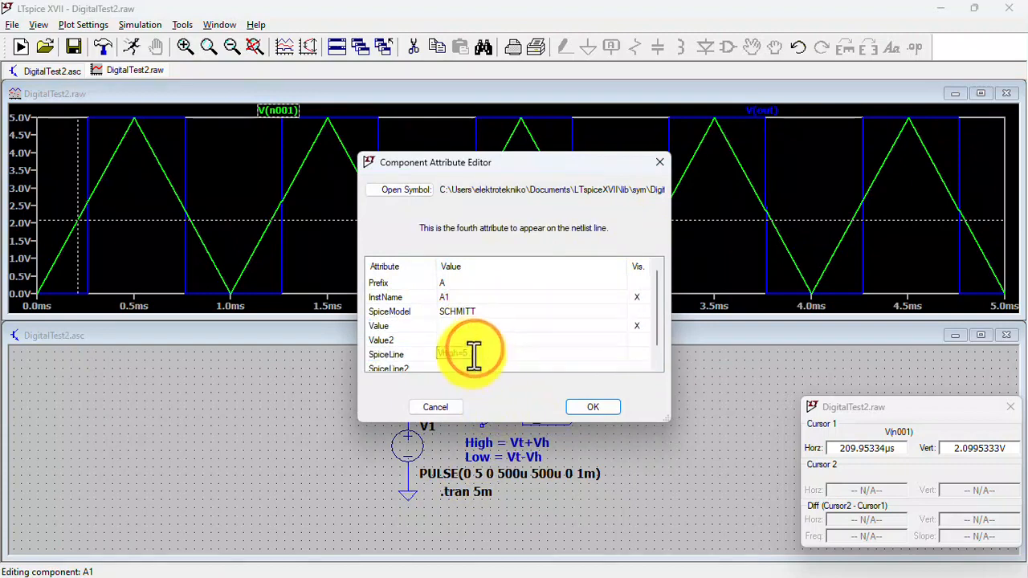
text(Vt=2.5 Vh=0.5)
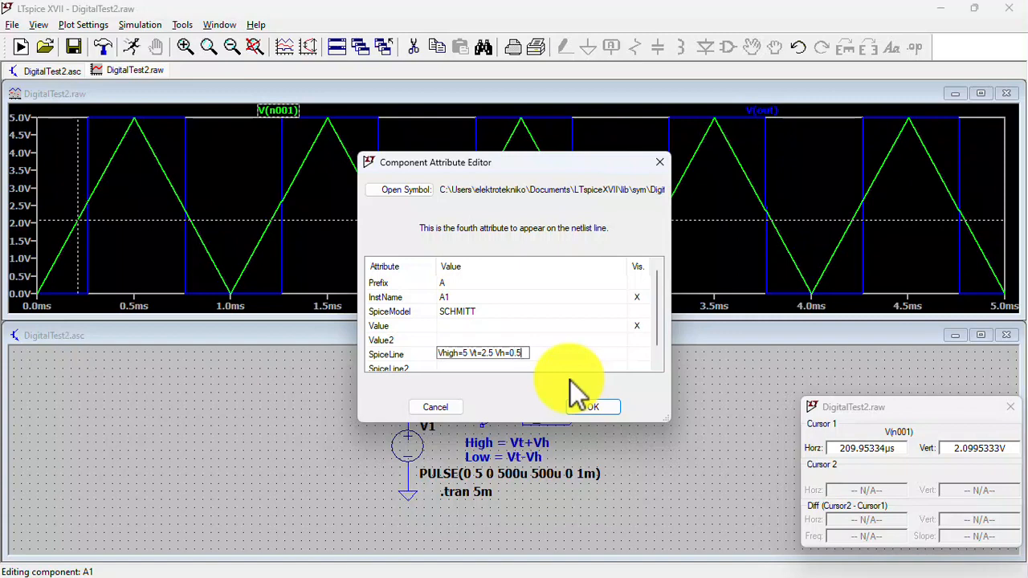
click(601, 408)
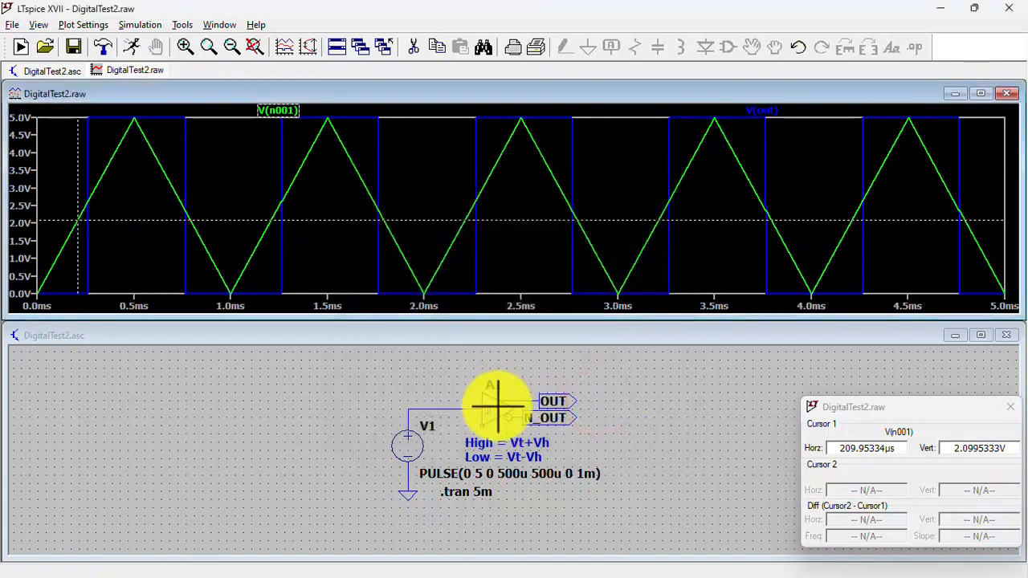
Step: Make A1's SpiceLine attribute visible on the schematic and move its text clear of the symbol, beside the High and Low formulas
right_click(495, 405)
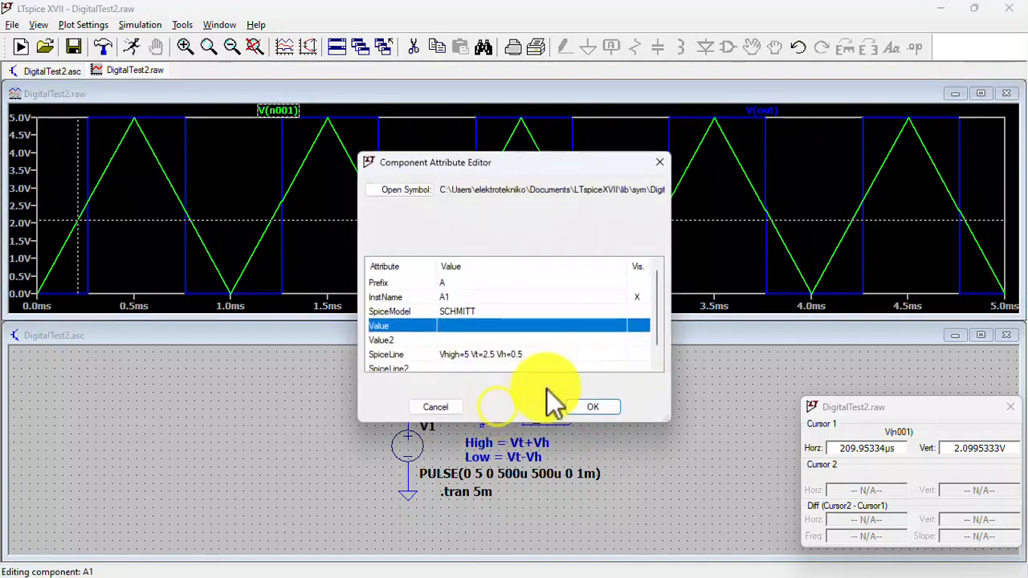
click(636, 354)
click(597, 408)
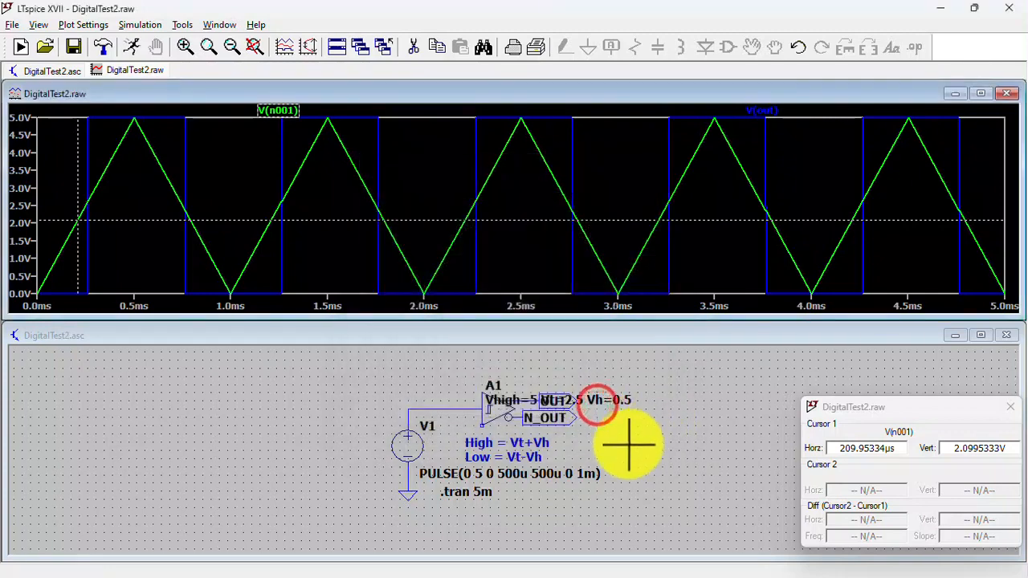
click(640, 337)
click(777, 45)
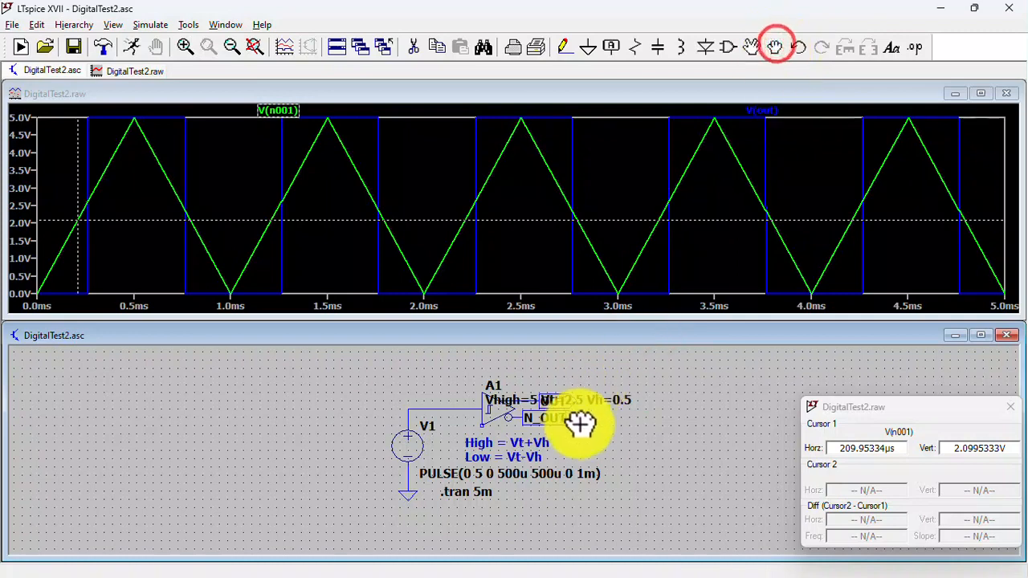
click(594, 399)
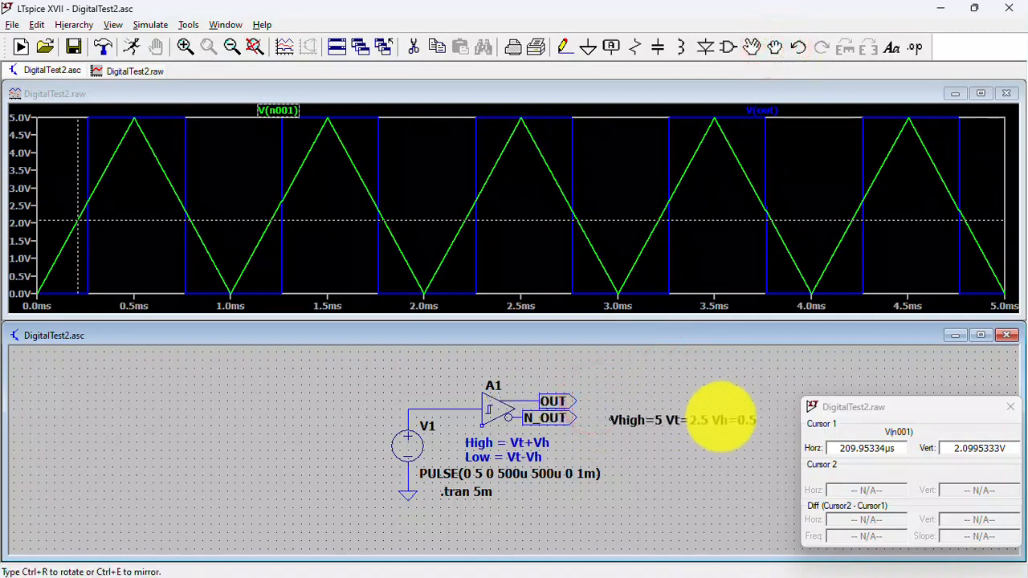
click(673, 446)
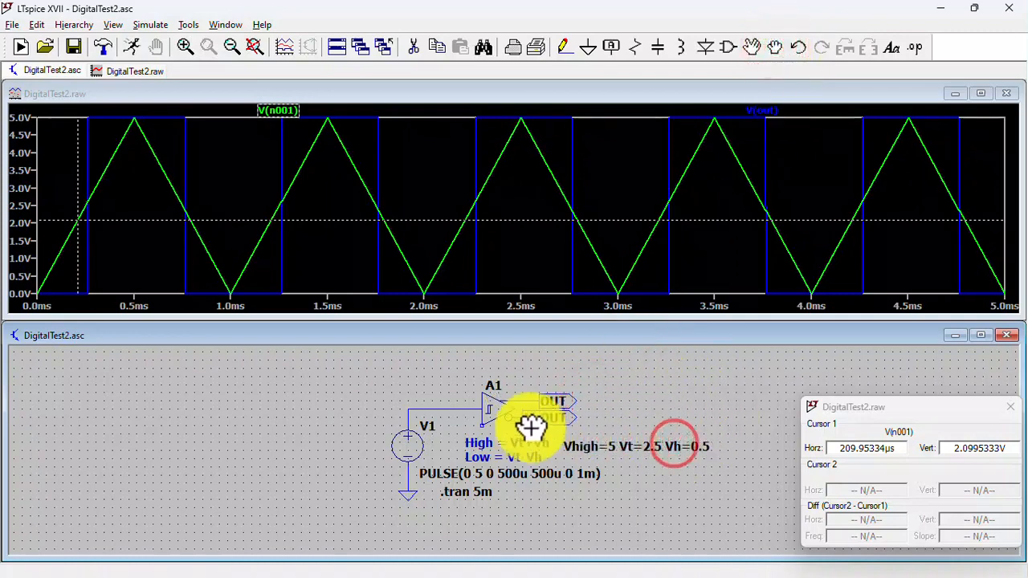
Step: Rerun the simulation, measure V(n001) with the cursor at the first rising and falling edges of V(out), and close the cursor readout
click(133, 47)
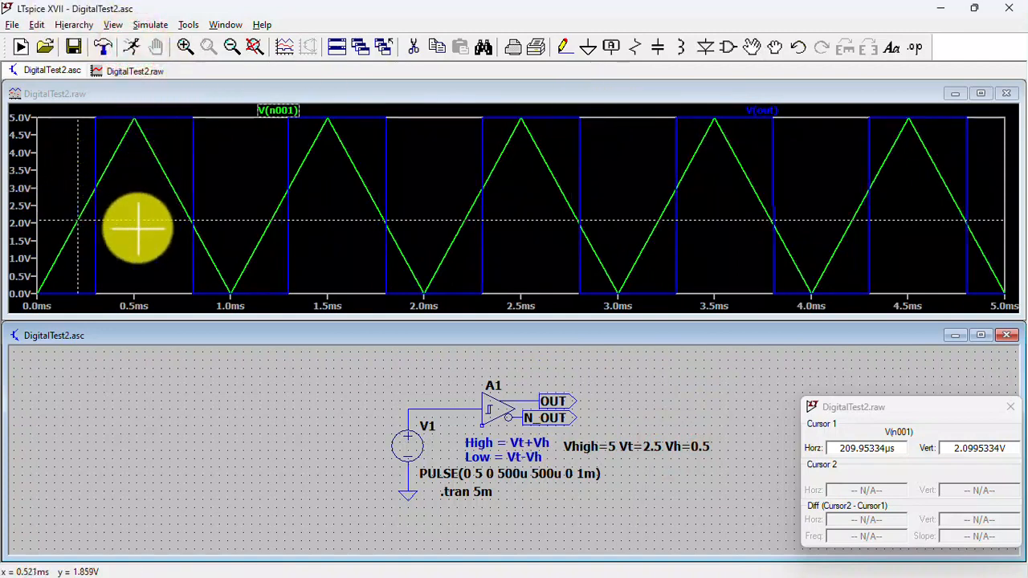
drag(77, 201, 95, 201)
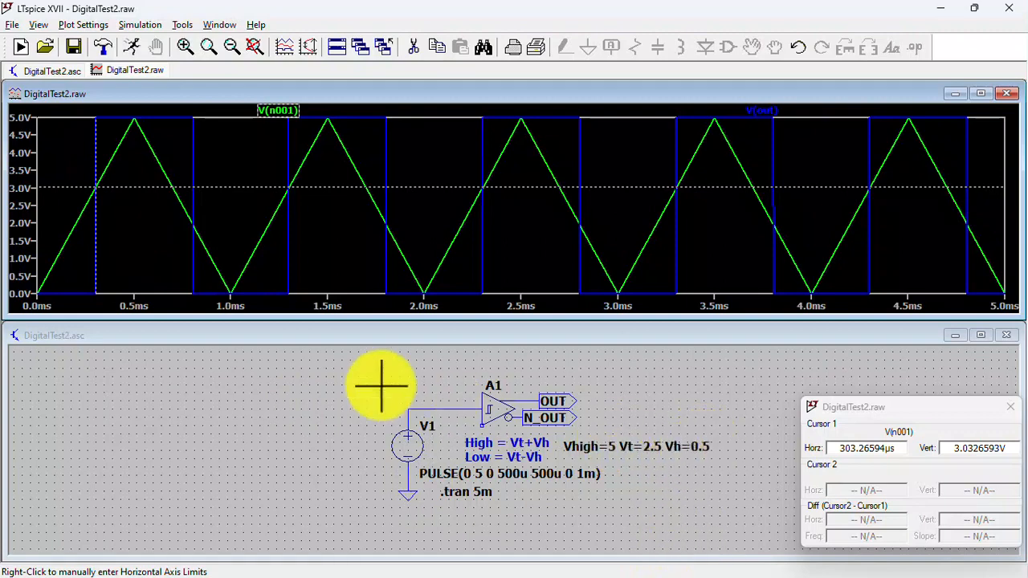
drag(97, 217, 95, 218)
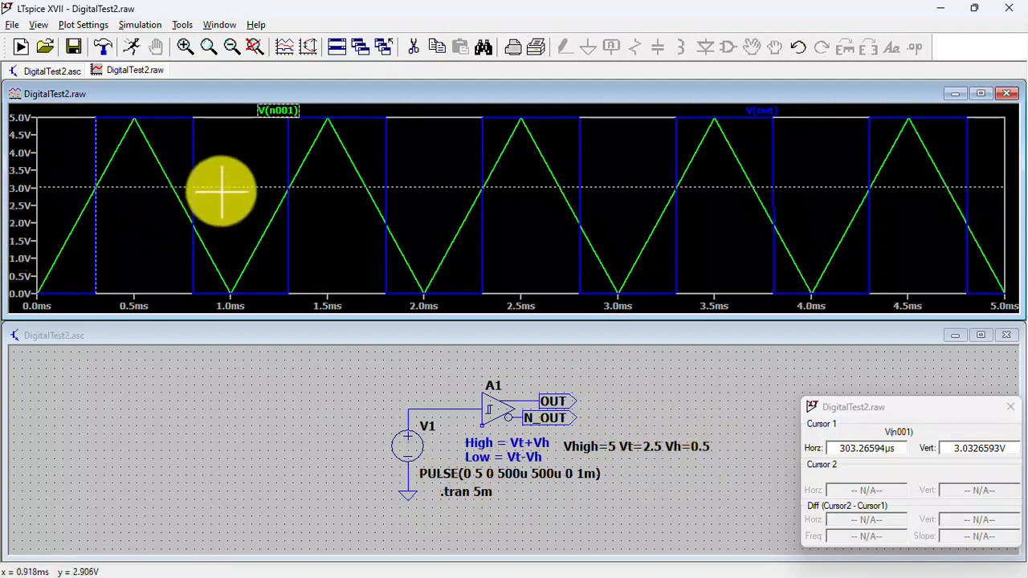
drag(217, 186, 190, 143)
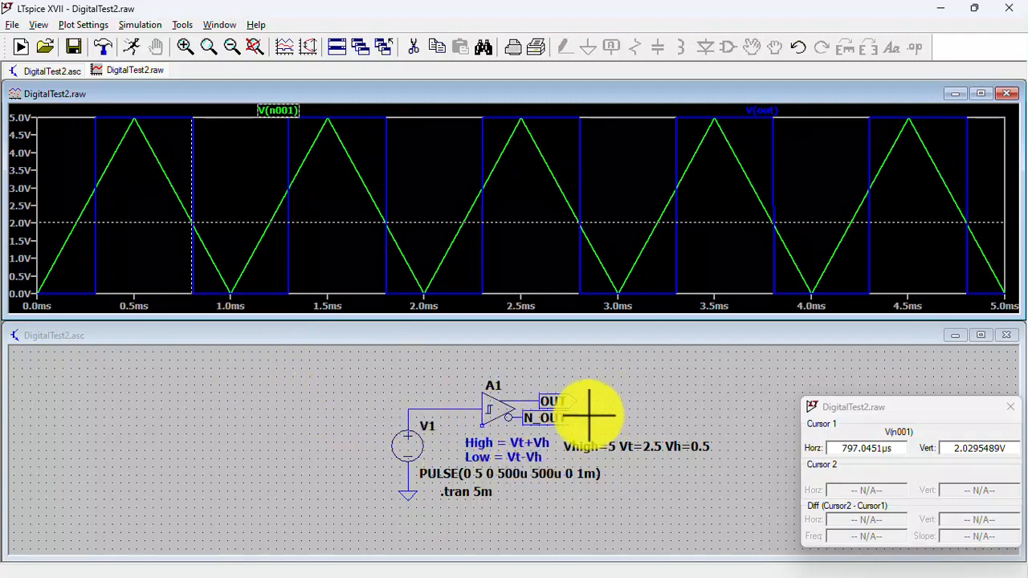
click(1010, 409)
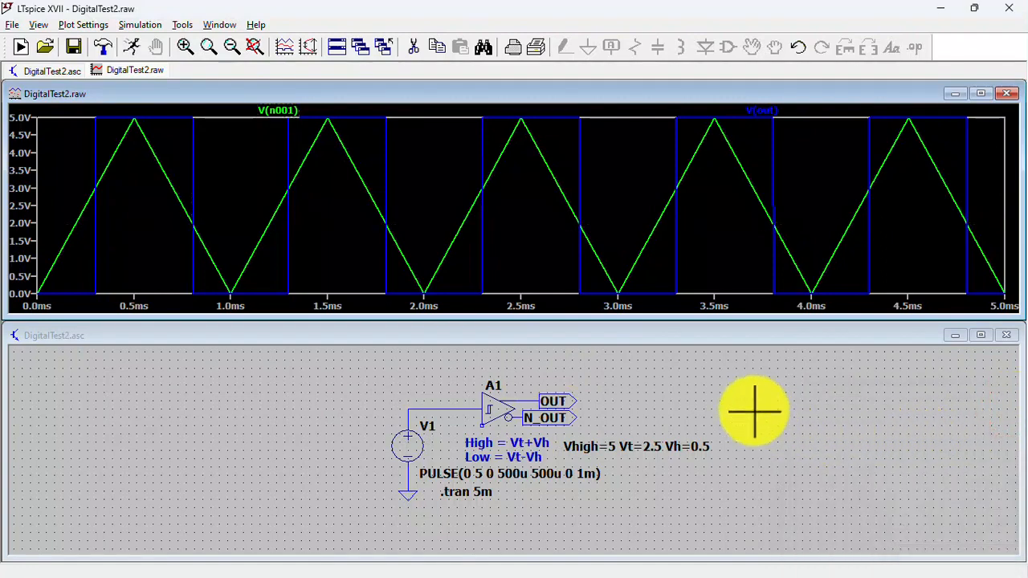